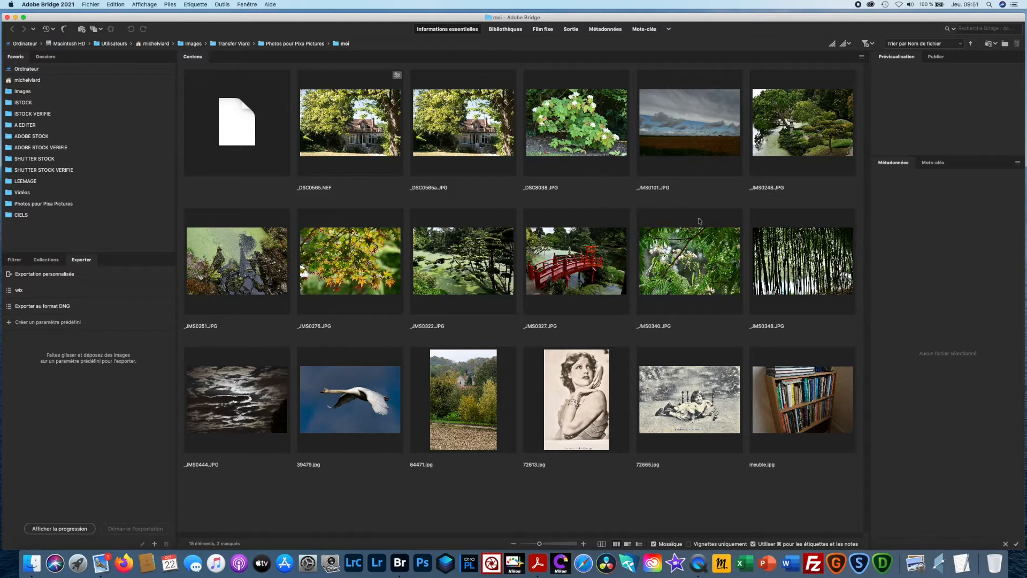
# - Open the flying swan photo 39479.jpg in Photoshop and start Sky Replacement, keeping its dialog clear of the swan
pyautogui.doubleClick(367, 409)
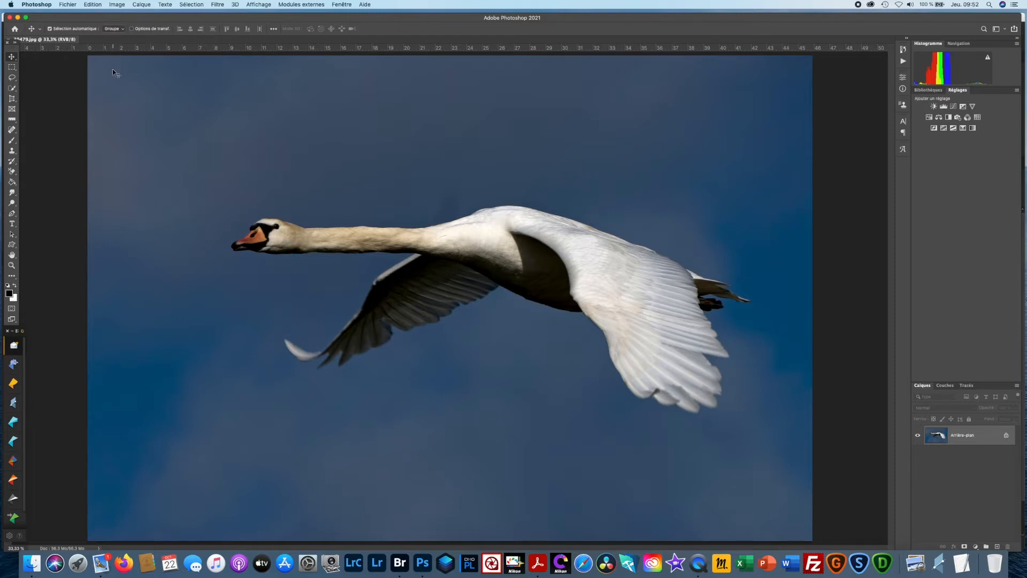
pyautogui.click(93, 4)
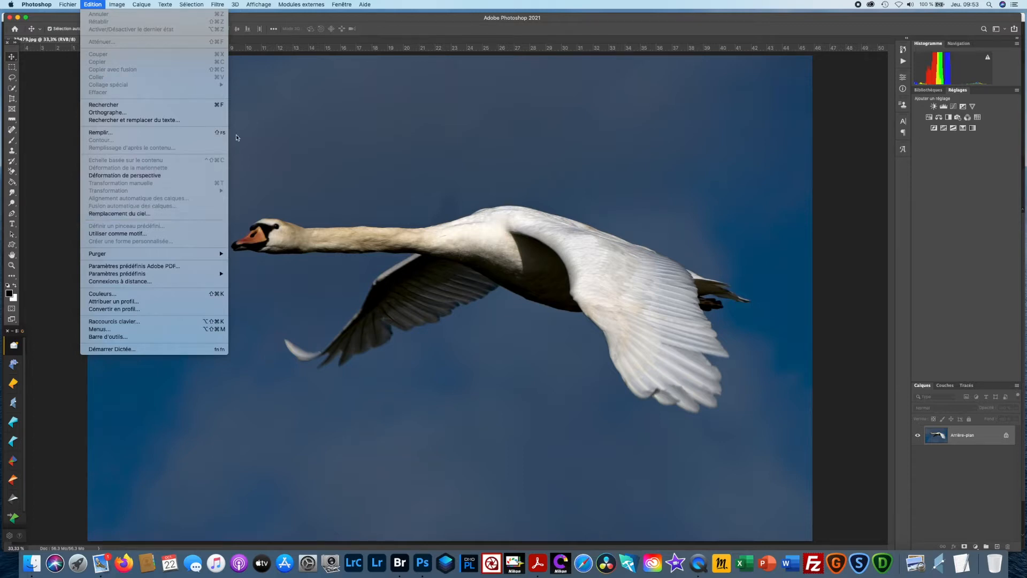
pyautogui.moveTo(214, 5)
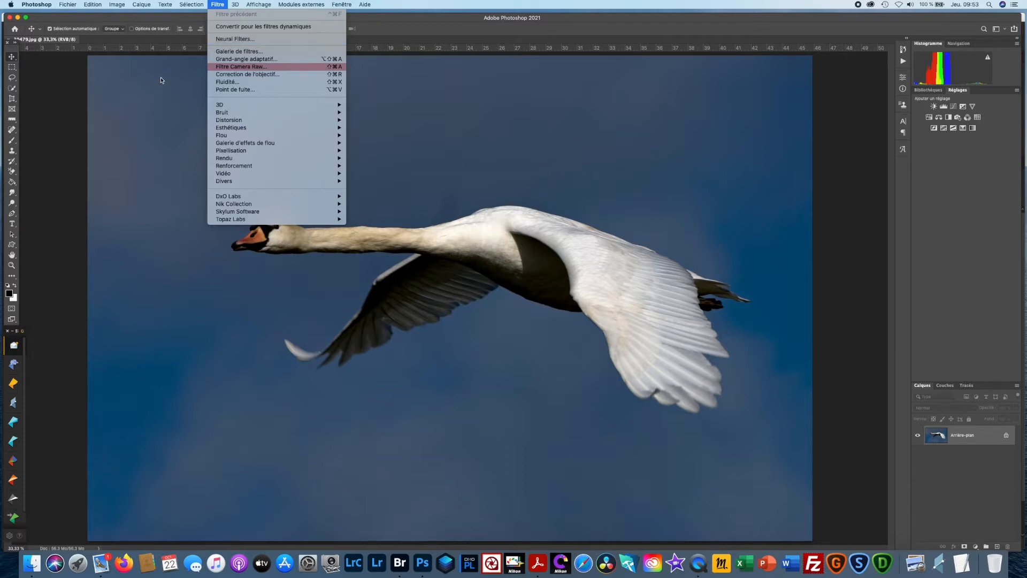
pyautogui.moveTo(92, 6)
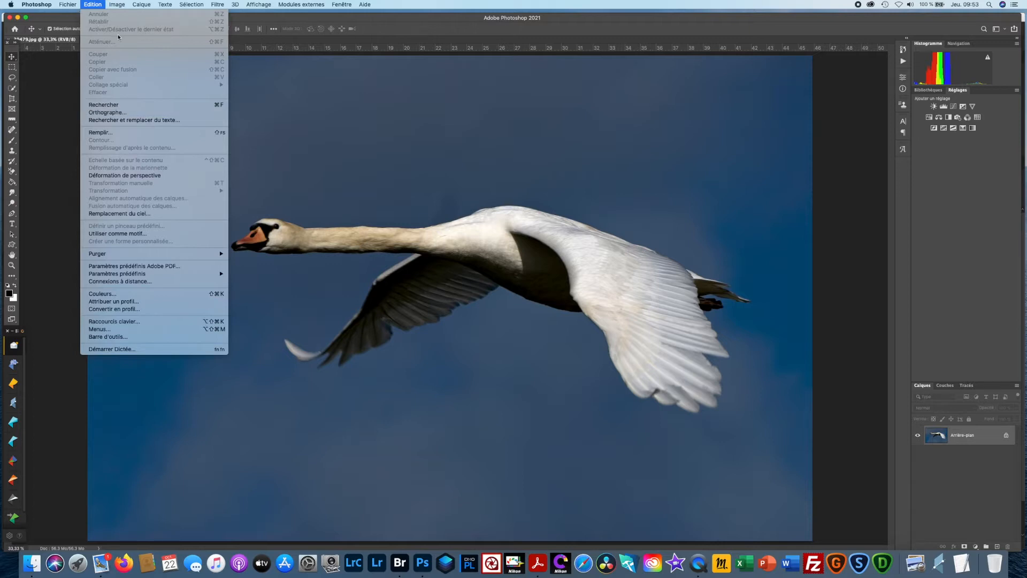
pyautogui.click(146, 213)
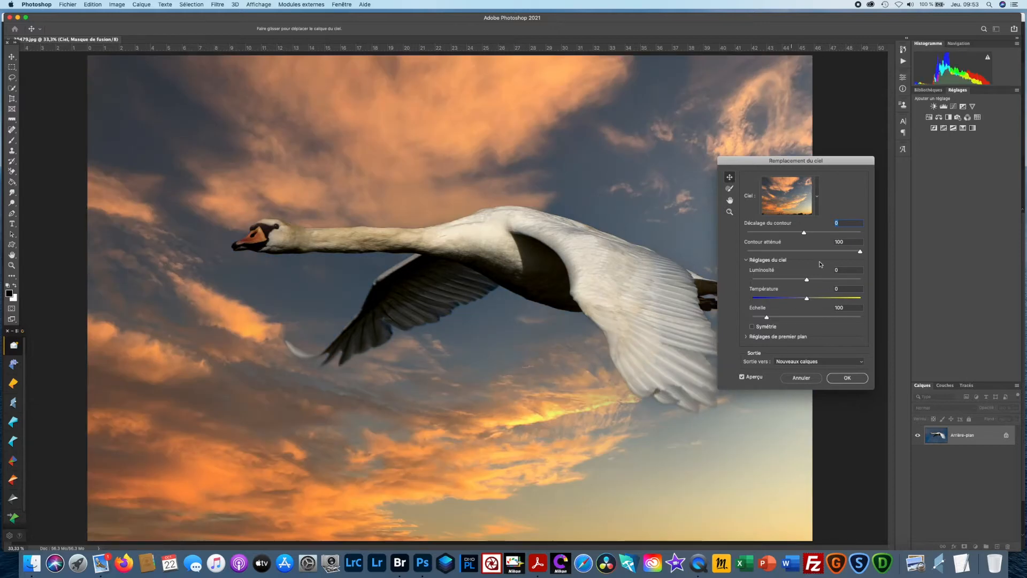
pyautogui.moveTo(845, 161); pyautogui.dragTo(945, 159)
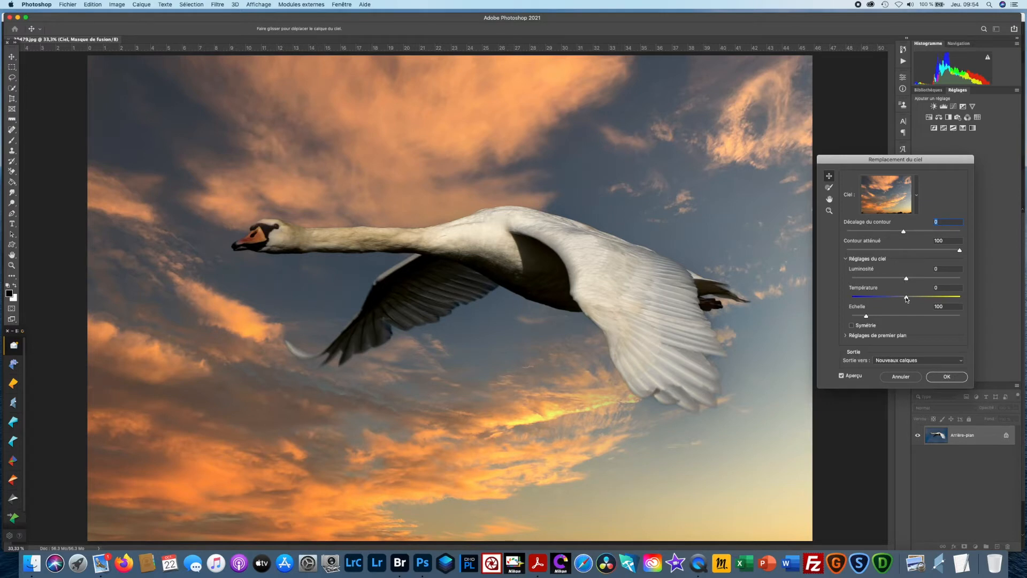
pyautogui.moveTo(906, 299)
pyautogui.mouseDown()
pyautogui.moveTo(888, 296)
pyautogui.moveTo(933, 297)
pyautogui.moveTo(907, 303)
pyautogui.mouseUp()
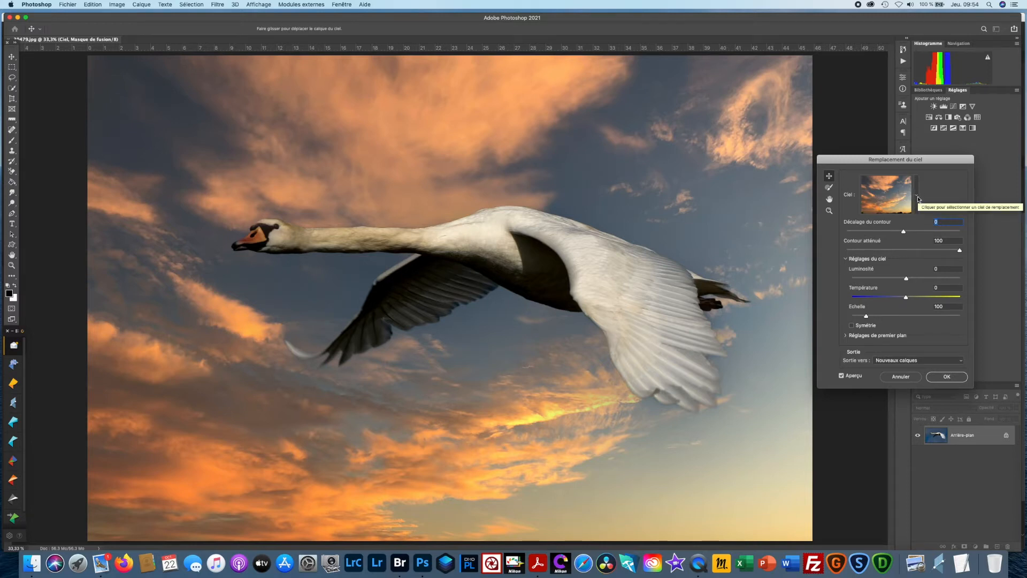
# - Try the dark blue sky with wispy clouds from the Ciels bleus group as the replacement sky
pyautogui.click(918, 197)
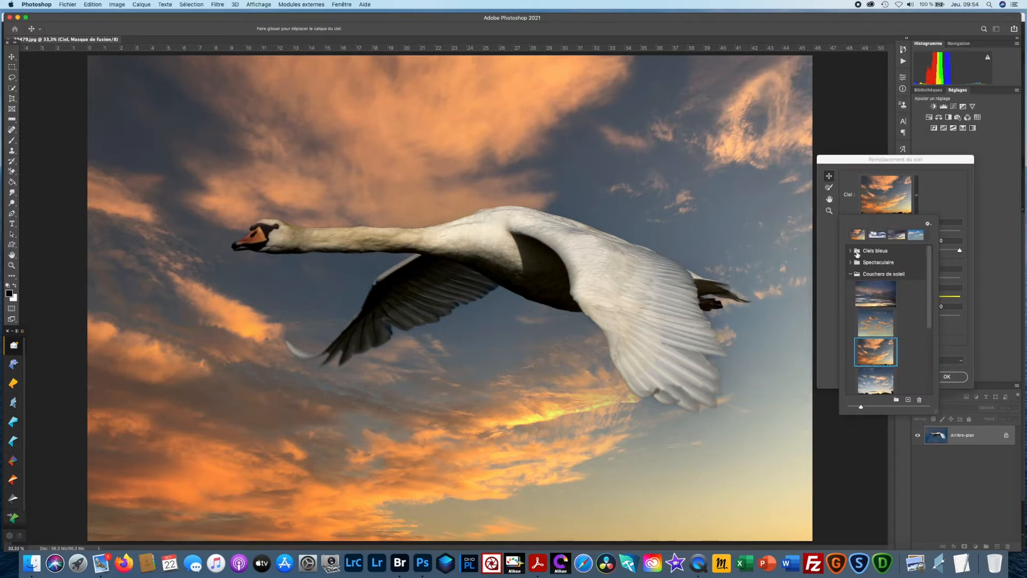
pyautogui.click(850, 250)
pyautogui.moveTo(928, 265); pyautogui.dragTo(925, 316)
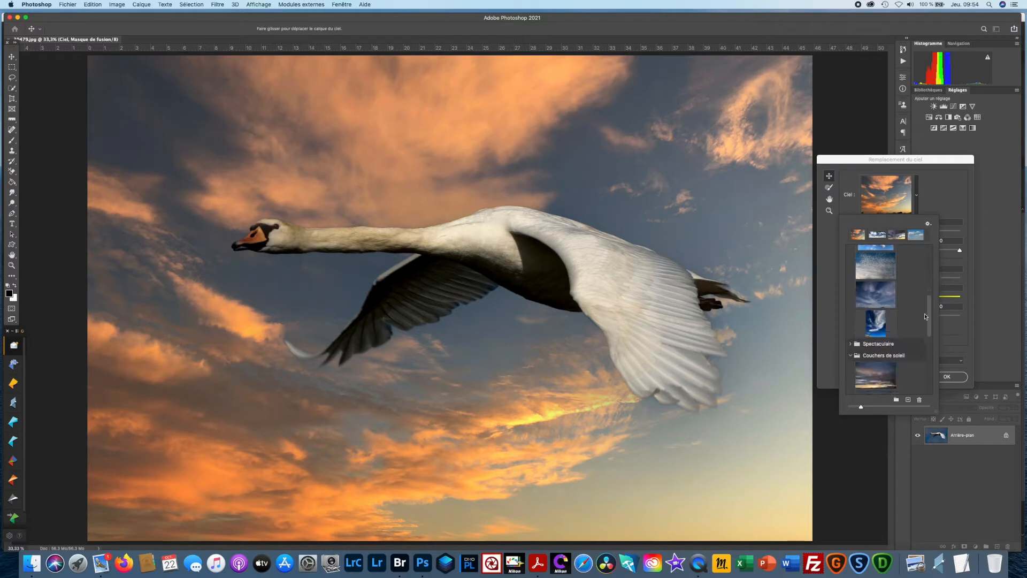
pyautogui.click(881, 297)
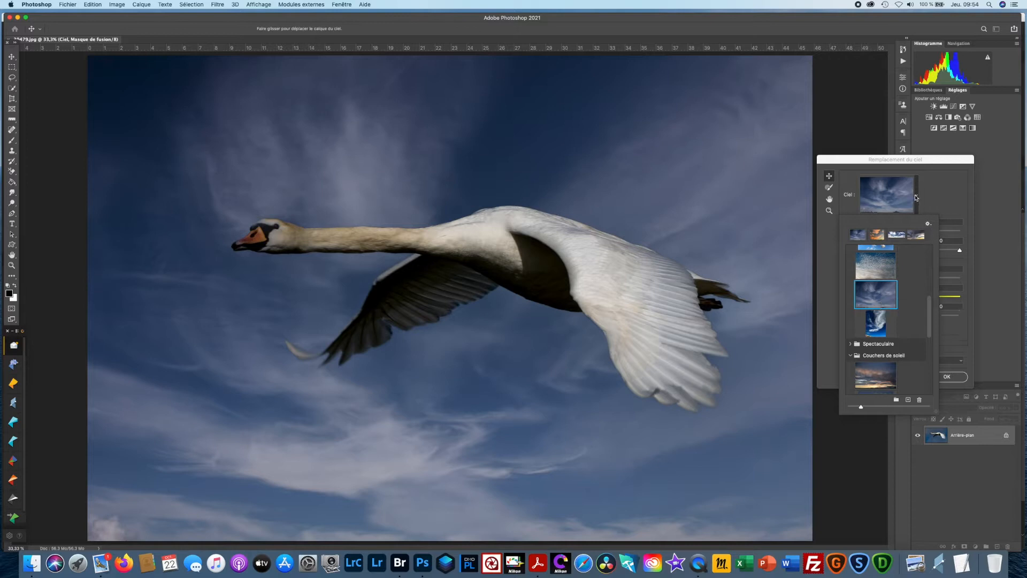
pyautogui.click(915, 198)
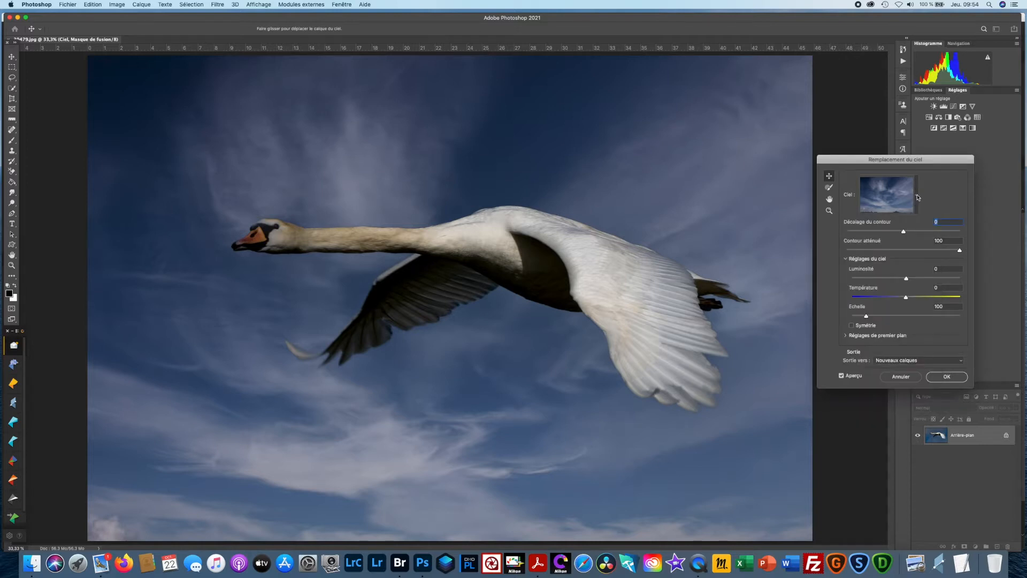
# - Try the red and purple sunset sky from the Spectaculaire group behind the swan
pyautogui.click(918, 196)
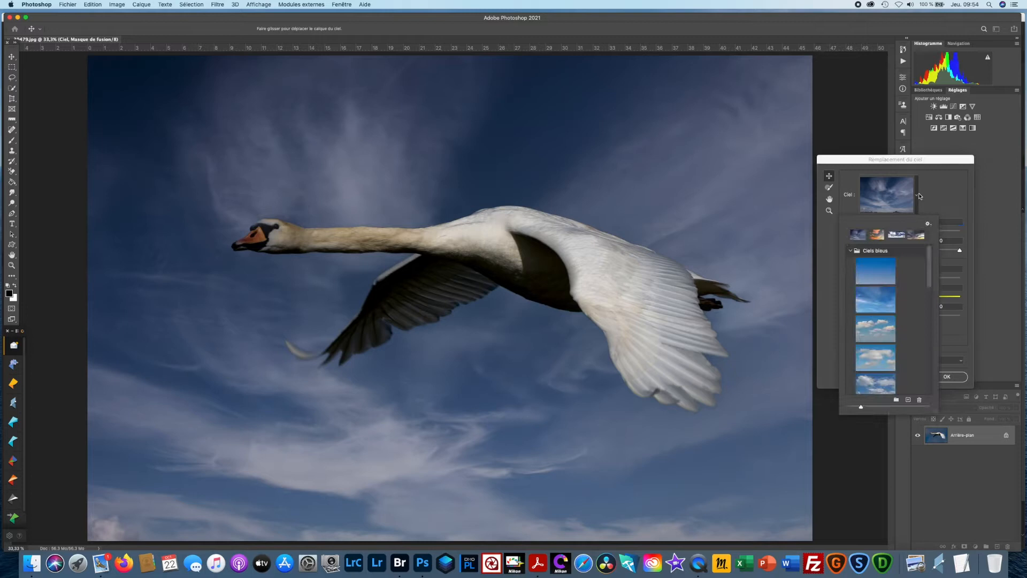
pyautogui.click(851, 251)
pyautogui.click(851, 262)
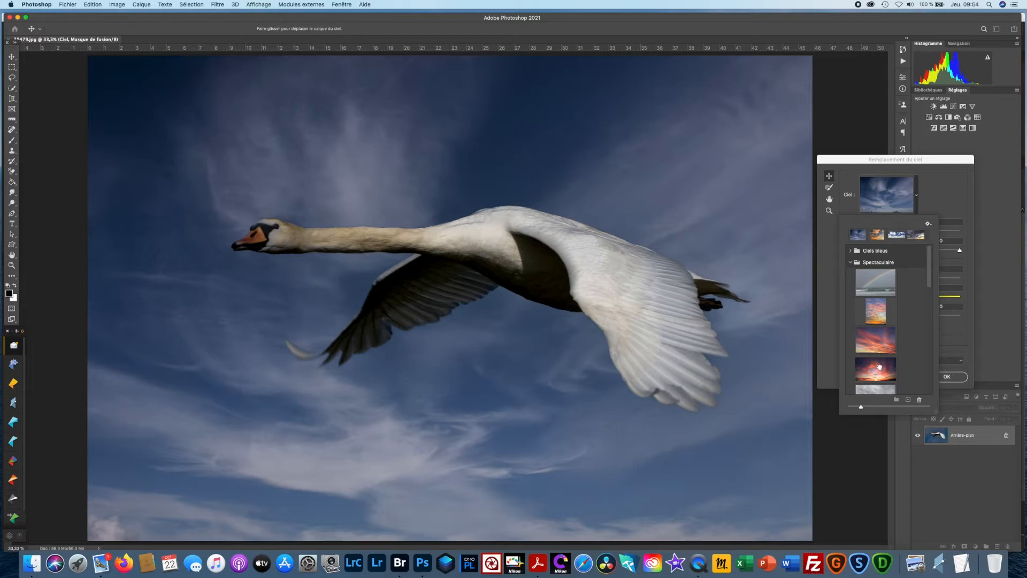
pyautogui.click(880, 369)
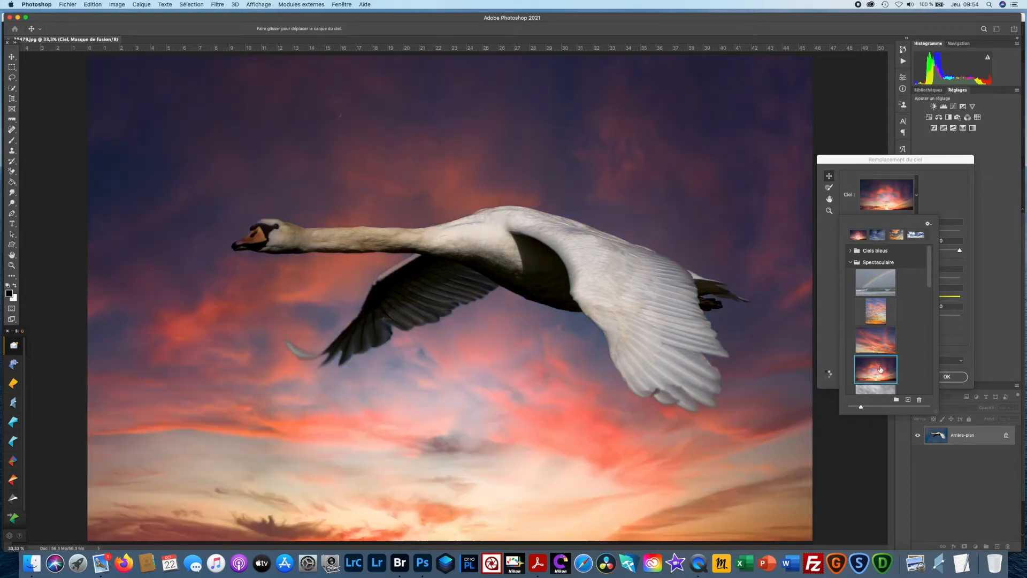
# - Collapse the Spectaculaire and Couchers de soleil groups and try starting a new sky group without creating it
pyautogui.click(851, 262)
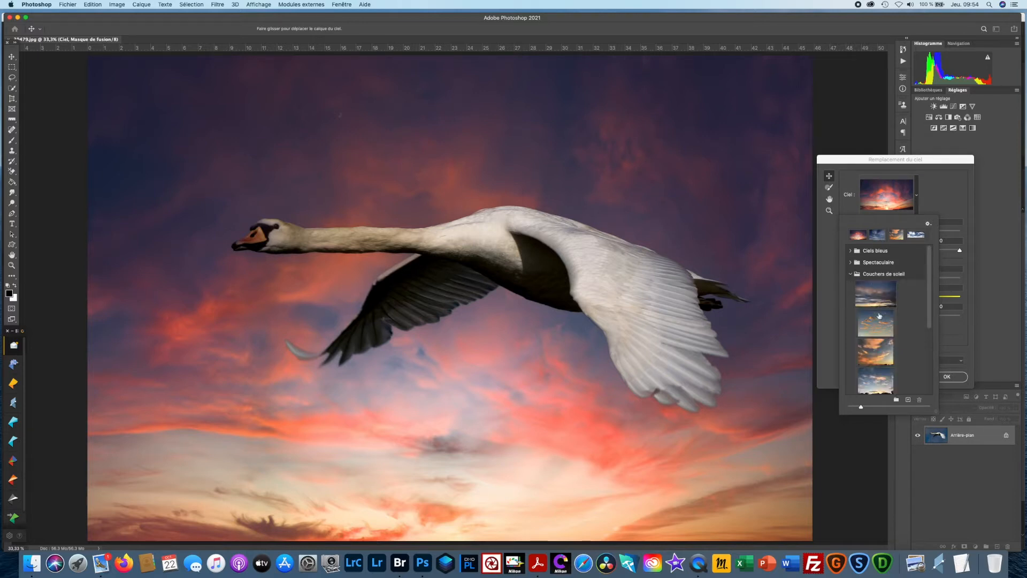
pyautogui.click(851, 274)
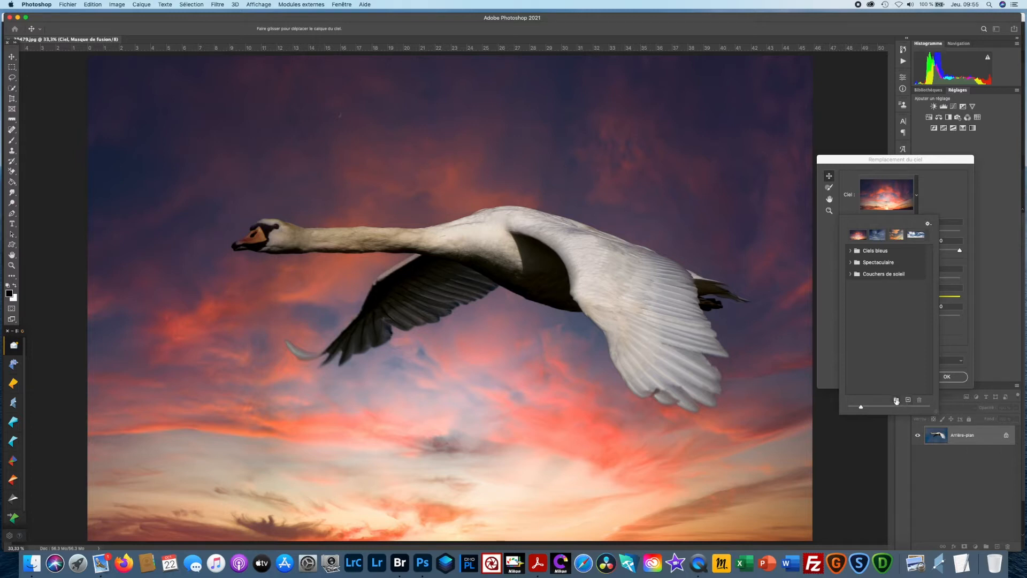
pyautogui.click(896, 399)
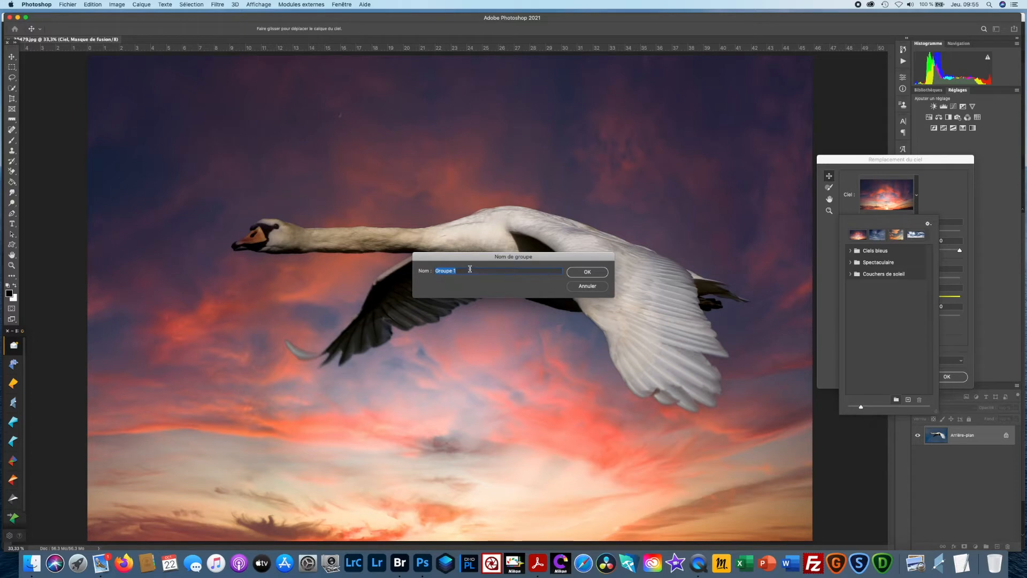
pyautogui.click(588, 287)
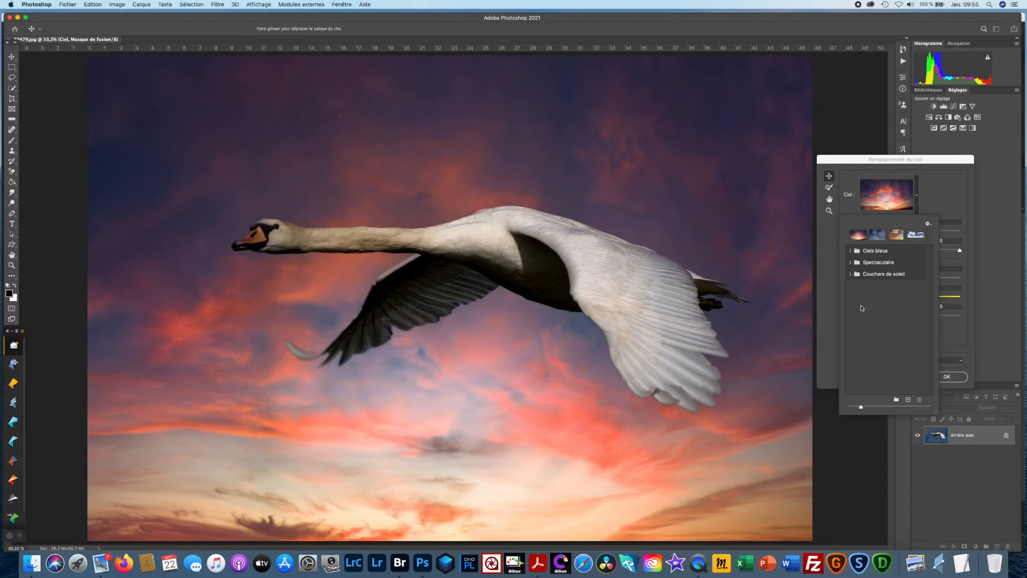
# - Import the custom "ciel" JPEG from the CIELS folder as a sky under its proposed name, and apply the replacement to new layers
pyautogui.click(909, 400)
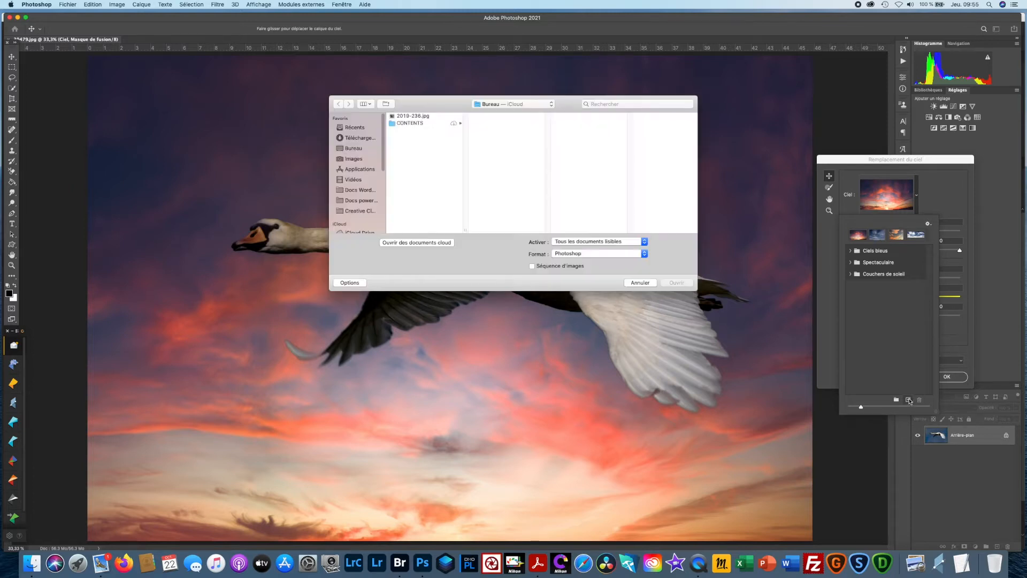
pyautogui.click(348, 159)
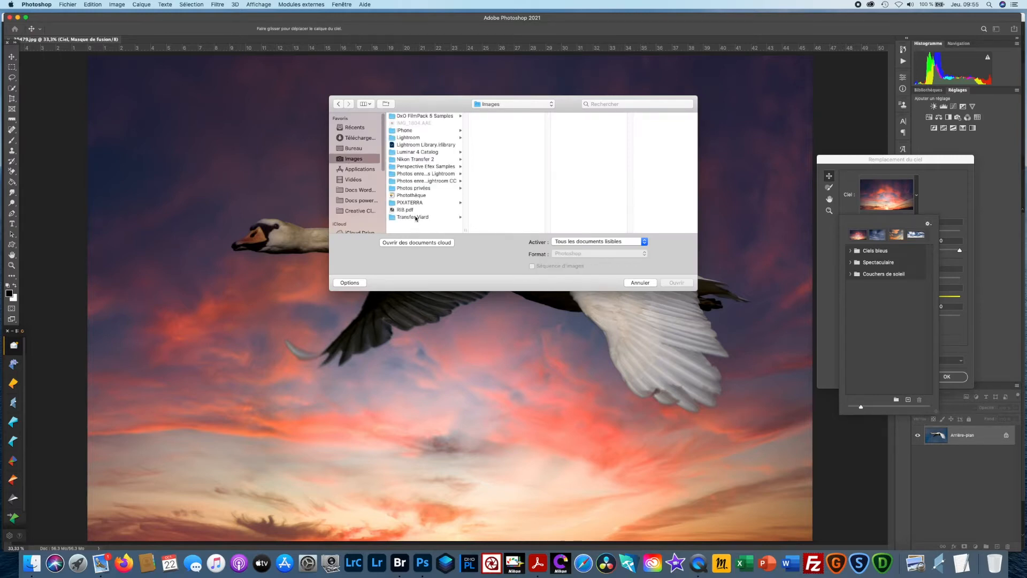
pyautogui.click(416, 218)
pyautogui.click(491, 145)
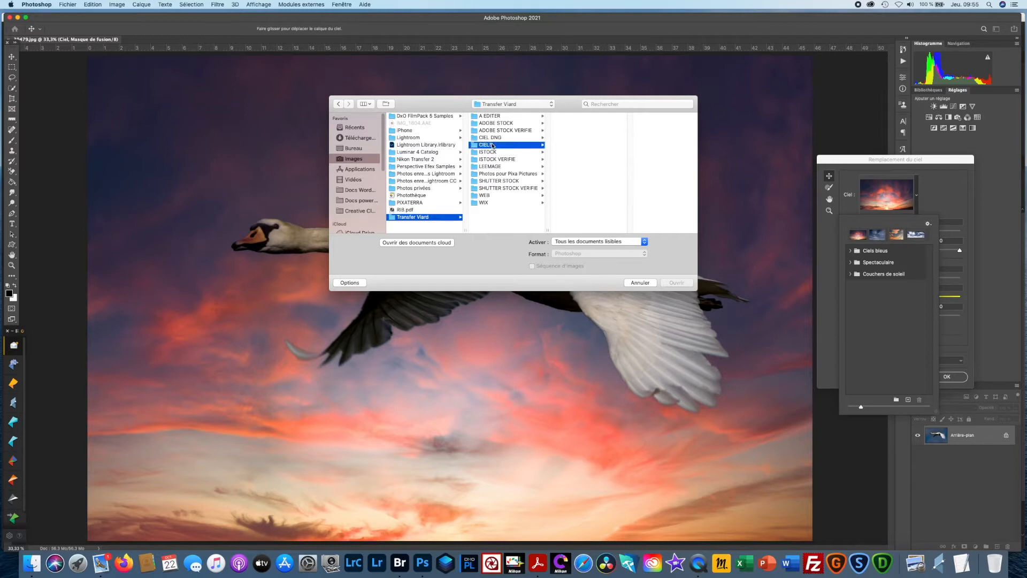
pyautogui.moveTo(632, 148); pyautogui.dragTo(631, 209)
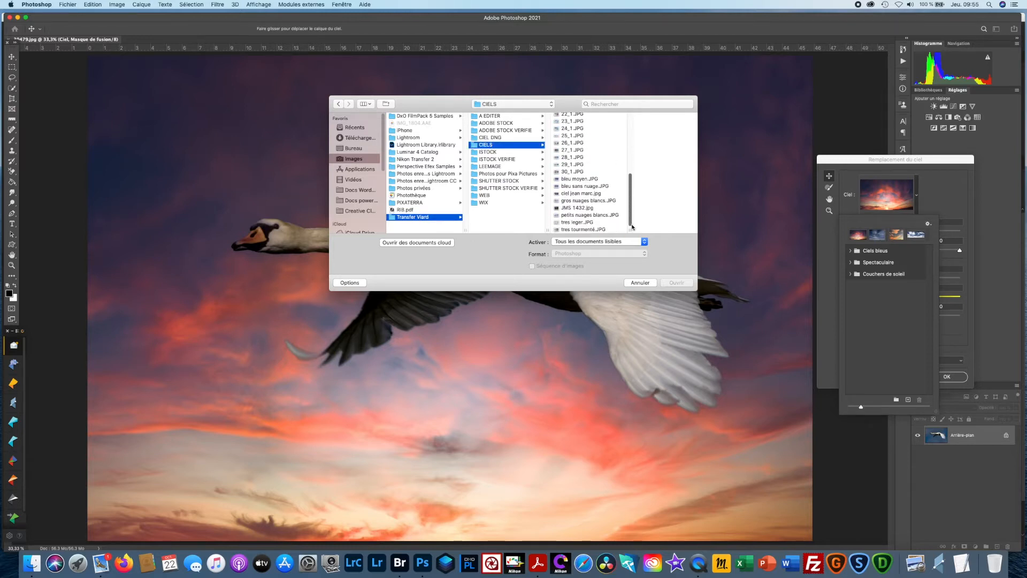
pyautogui.click(581, 195)
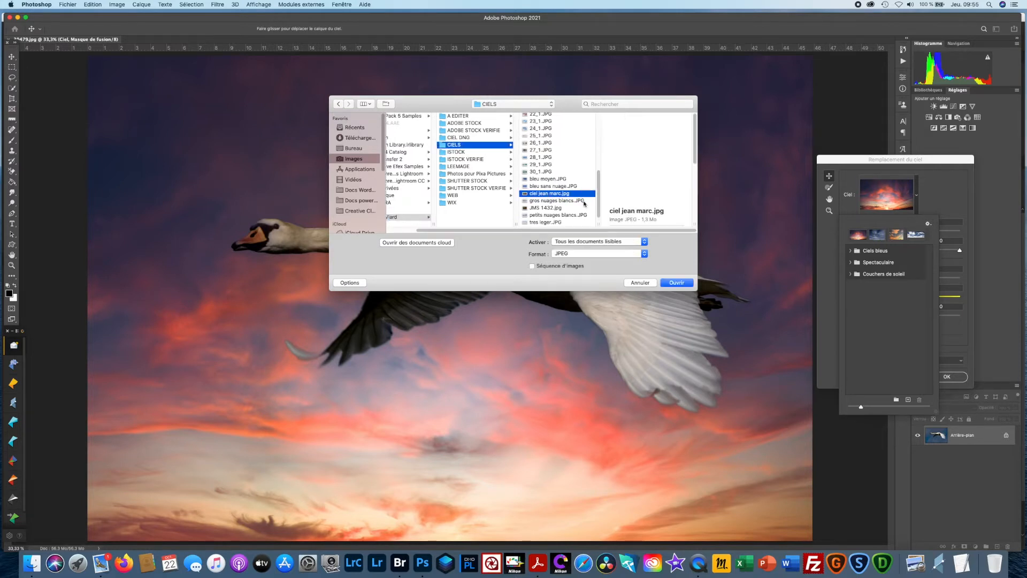
pyautogui.click(676, 282)
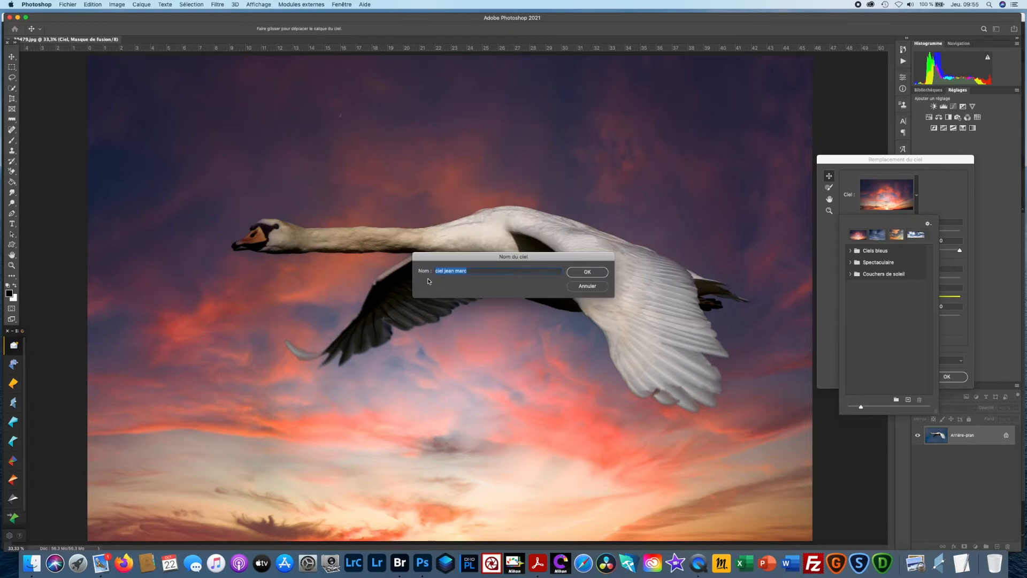
pyautogui.click(595, 280)
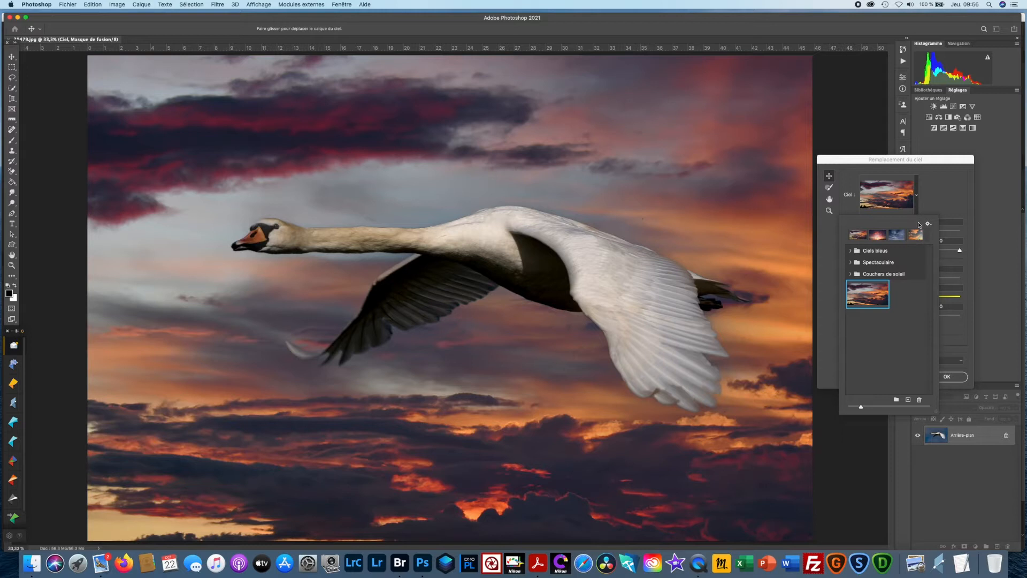
pyautogui.click(946, 199)
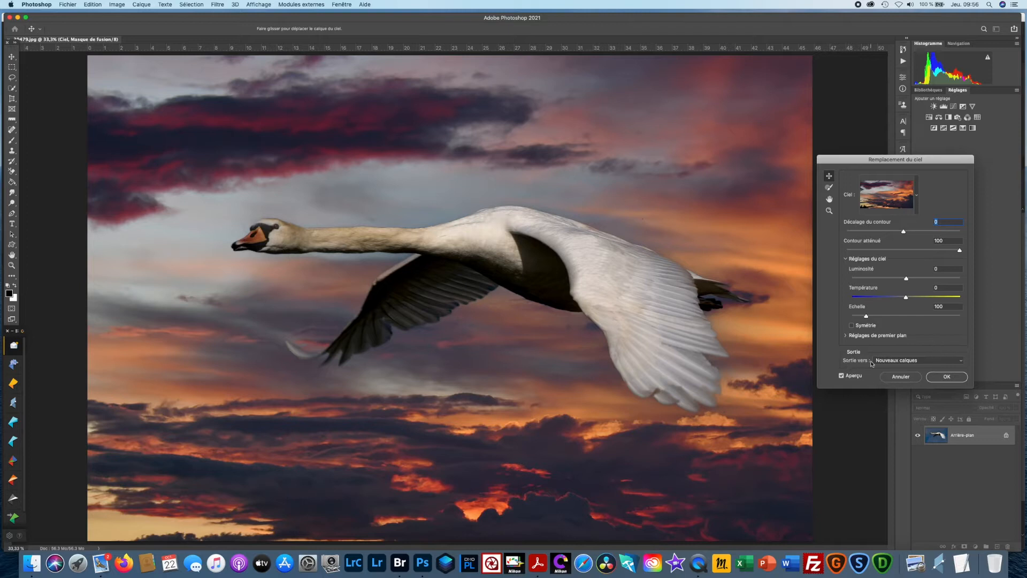
pyautogui.click(954, 379)
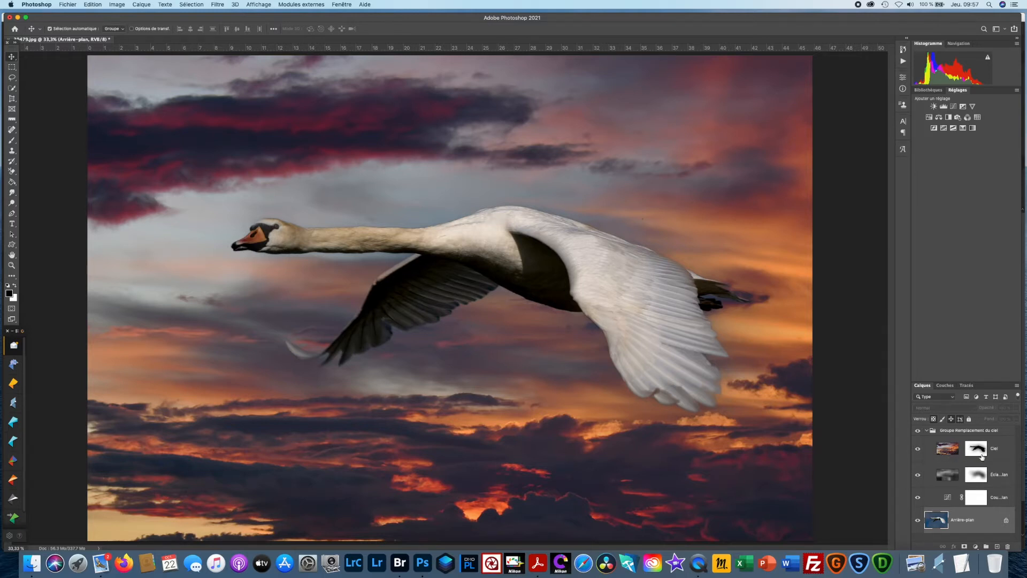
# - Compare the image with and without the foreground lighting and colour adjustment layers of the sky replacement group
pyautogui.click(917, 498)
pyautogui.click(918, 475)
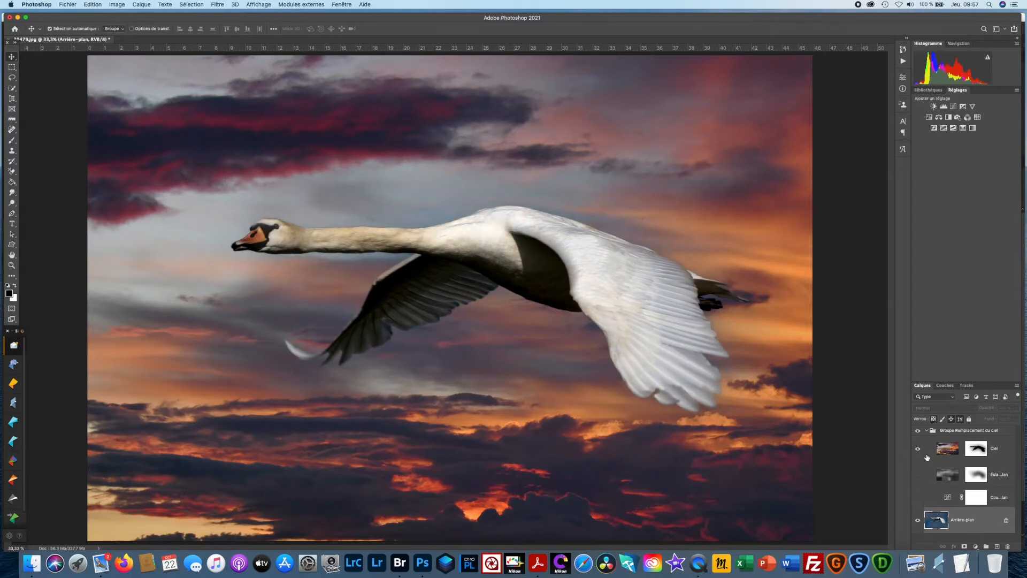
pyautogui.click(917, 475)
pyautogui.click(918, 498)
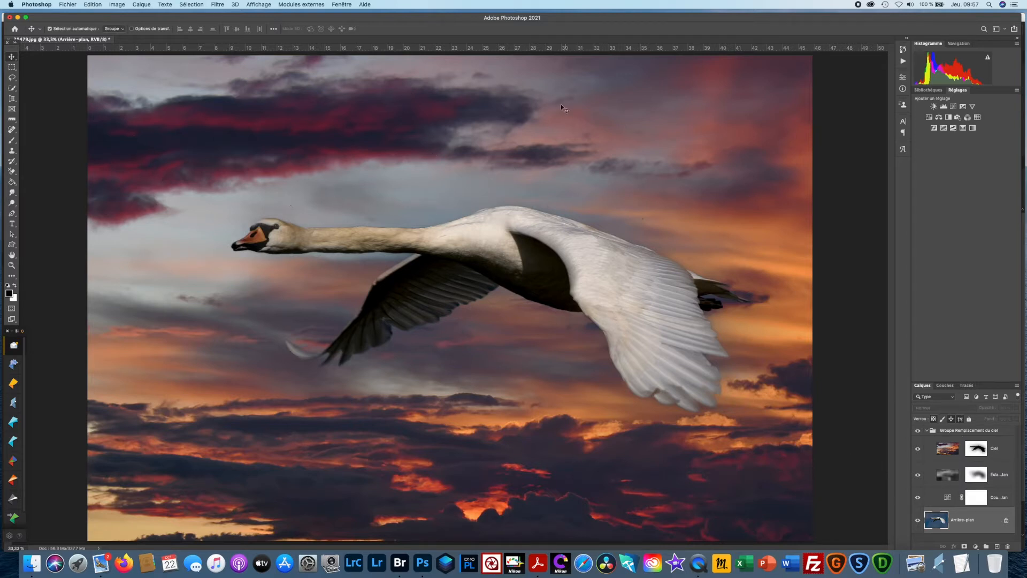
# - Retouch the Ciel layer with the Spot Healing Brush along the dark cloud's lower edge and the thin clouds above the swan's wing
pyautogui.click(937, 451)
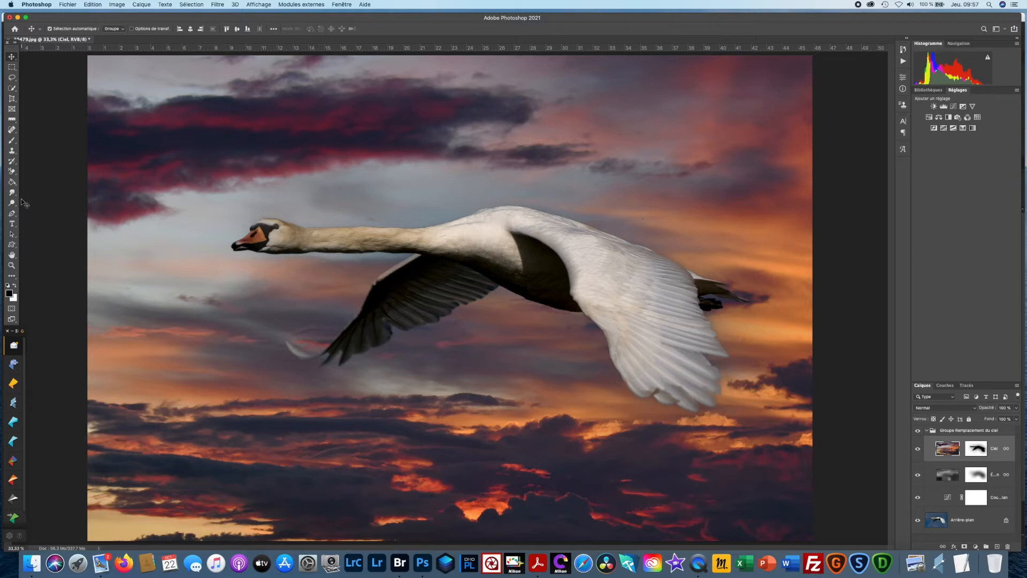
pyautogui.click(13, 131)
pyautogui.moveTo(180, 174)
pyautogui.mouseDown()
pyautogui.moveTo(285, 182)
pyautogui.moveTo(369, 154)
pyautogui.mouseUp()
pyautogui.moveTo(211, 165)
pyautogui.mouseDown()
pyautogui.moveTo(360, 152)
pyautogui.moveTo(367, 166)
pyautogui.mouseUp()
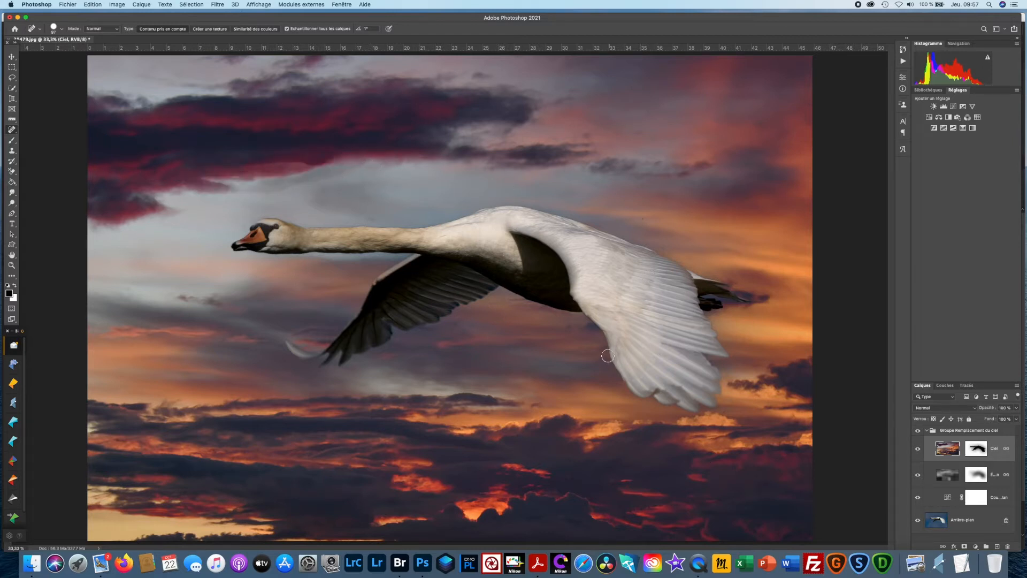
pyautogui.moveTo(600, 168)
pyautogui.mouseDown()
pyautogui.moveTo(714, 171)
pyautogui.moveTo(655, 181)
pyautogui.moveTo(623, 169)
pyautogui.moveTo(702, 163)
pyautogui.moveTo(617, 176)
pyautogui.moveTo(575, 170)
pyautogui.moveTo(602, 159)
pyautogui.moveTo(689, 183)
pyautogui.mouseUp()
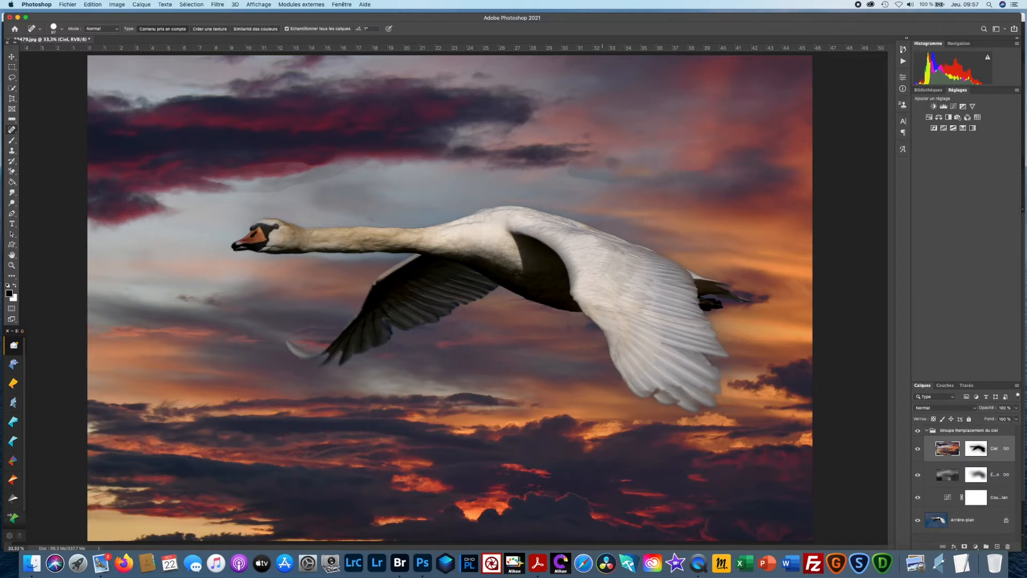
pyautogui.click(607, 161)
pyautogui.moveTo(561, 164)
pyautogui.mouseDown()
pyautogui.moveTo(604, 182)
pyautogui.moveTo(673, 188)
pyautogui.mouseUp()
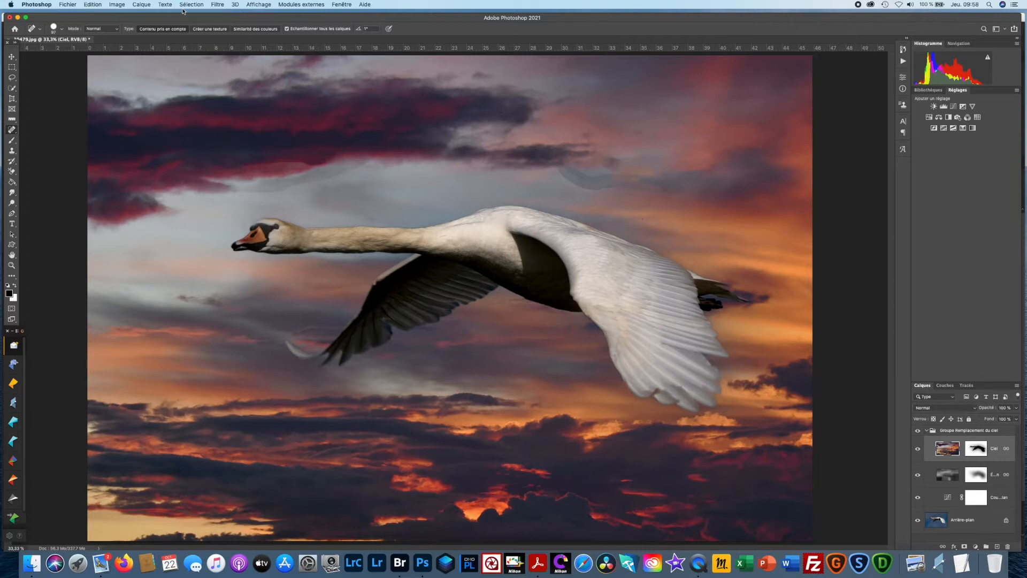
pyautogui.click(135, 5)
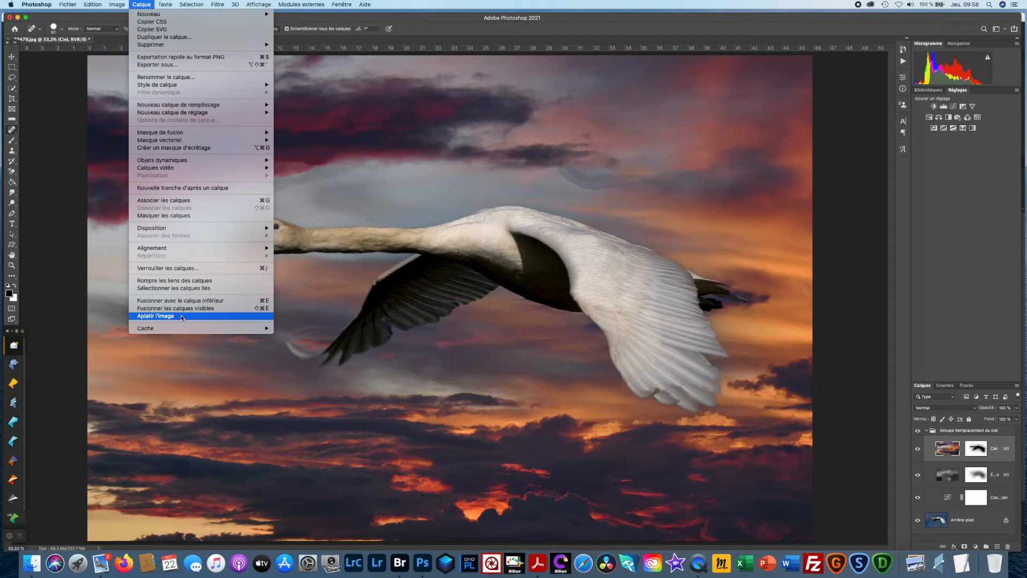
pyautogui.click(853, 120)
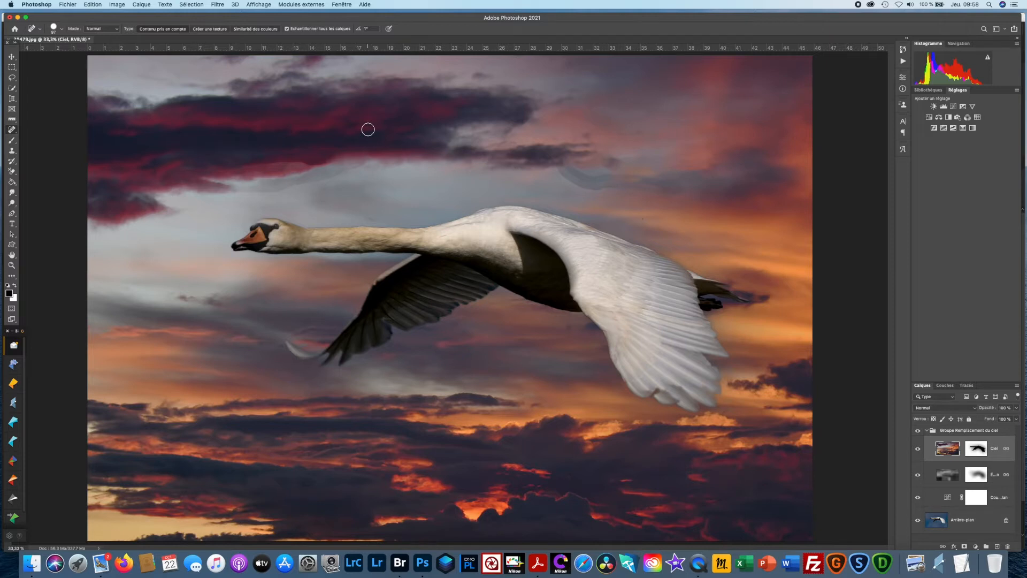
# - Close the swan image without saving it, and open the vintage portrait 72613.jpg from Adobe Bridge in Photoshop
pyautogui.click(66, 5)
pyautogui.click(83, 62)
pyautogui.click(487, 178)
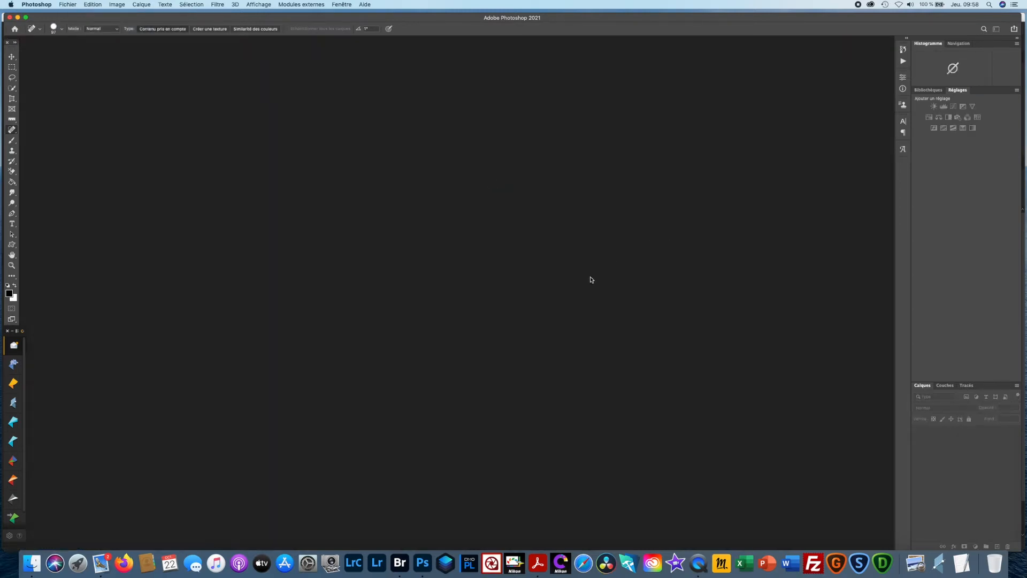
pyautogui.click(400, 562)
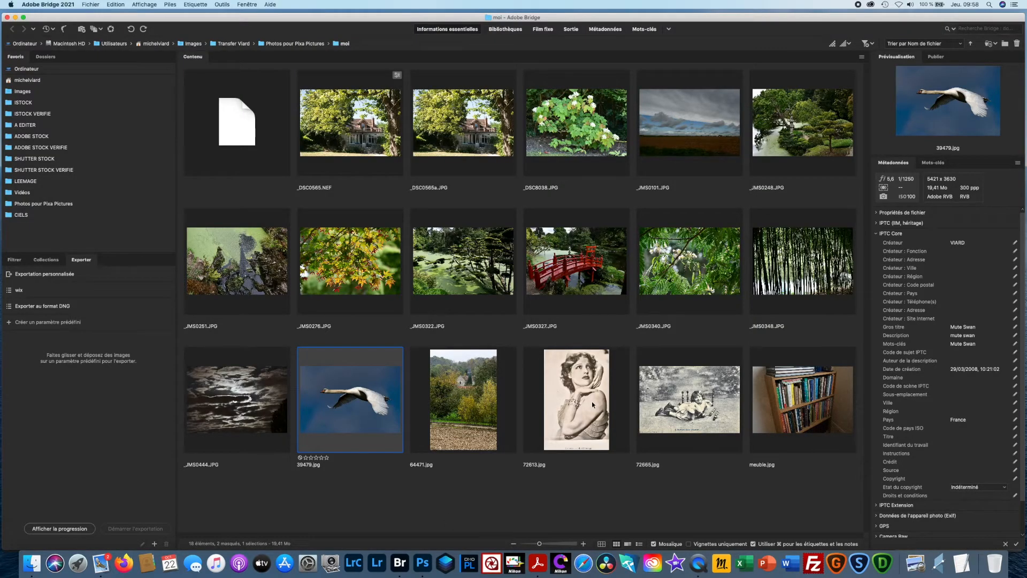
pyautogui.doubleClick(591, 401)
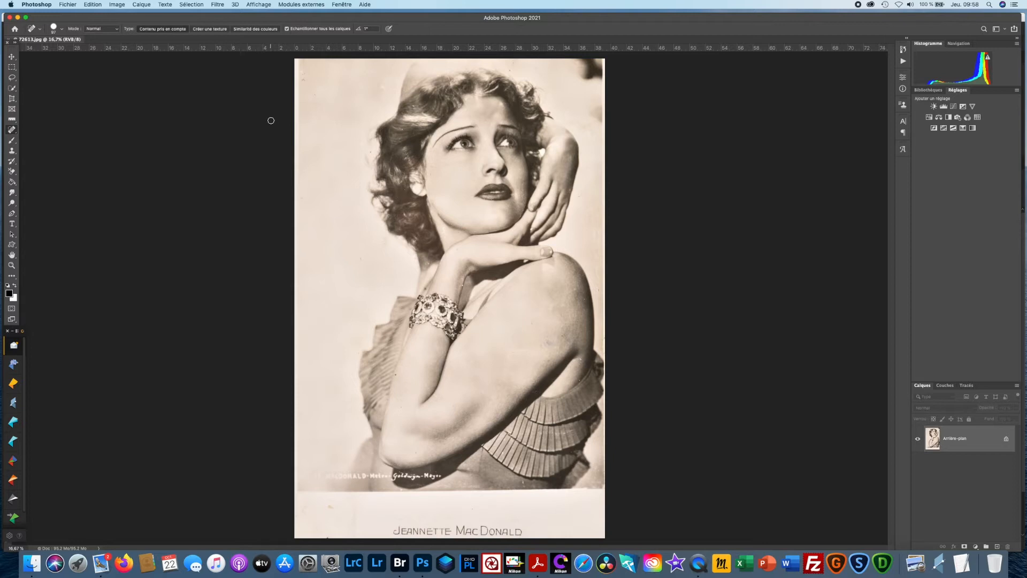
# - Open Neural Filters on the vintage portrait and switch the Lissage de la peau filter on and back off
pyautogui.click(219, 5)
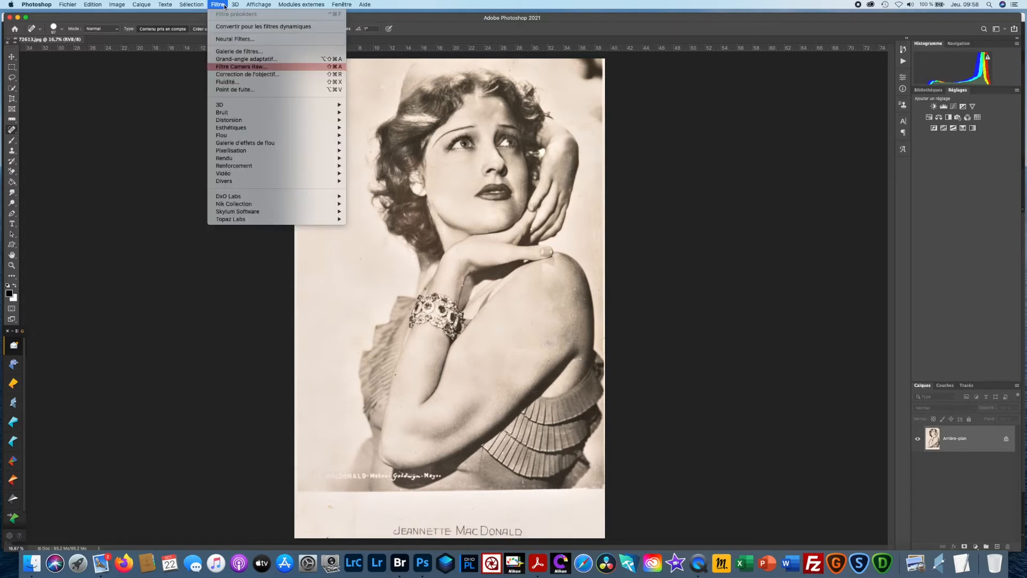
pyautogui.click(228, 39)
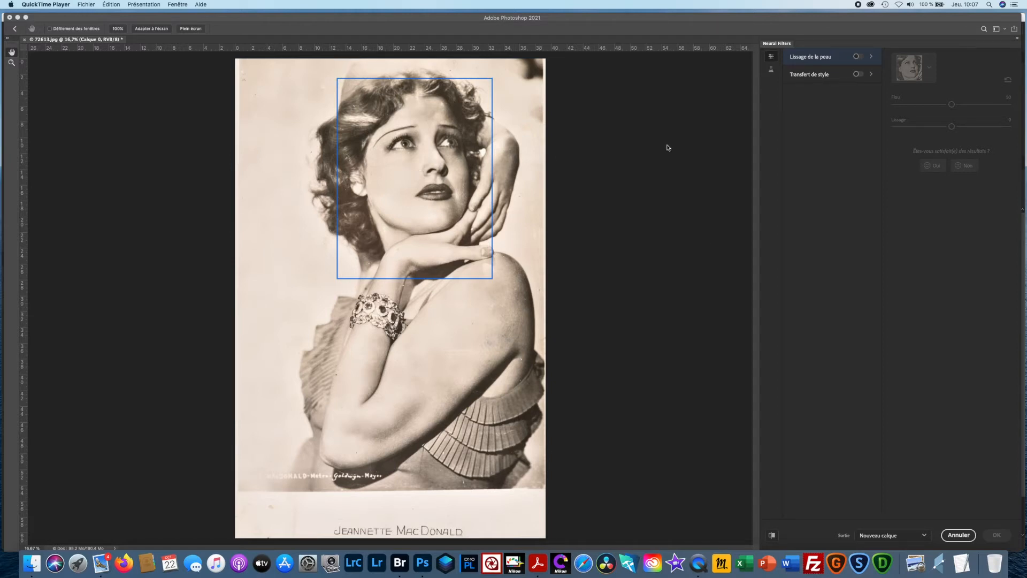
pyautogui.click(857, 57)
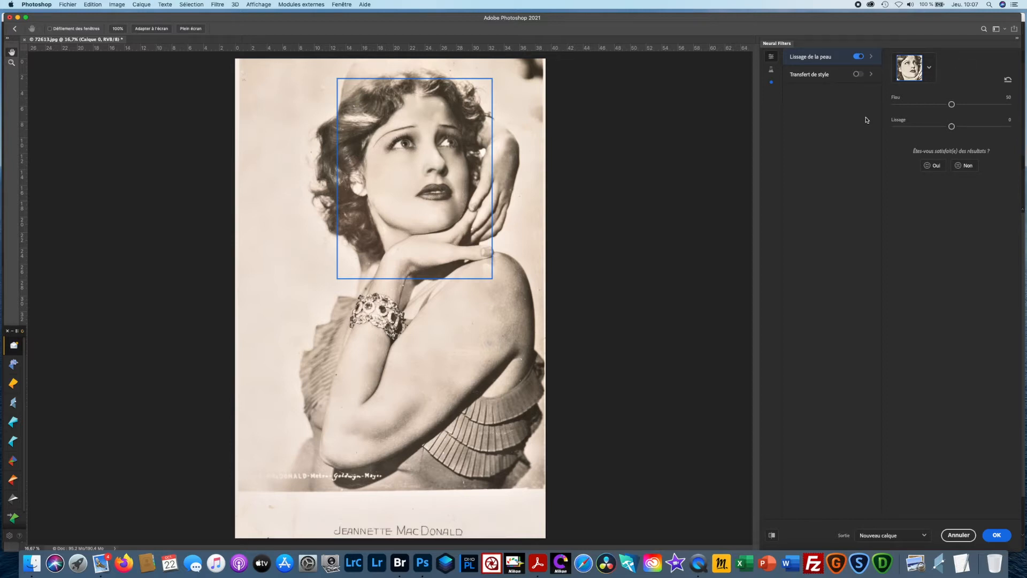
pyautogui.click(858, 58)
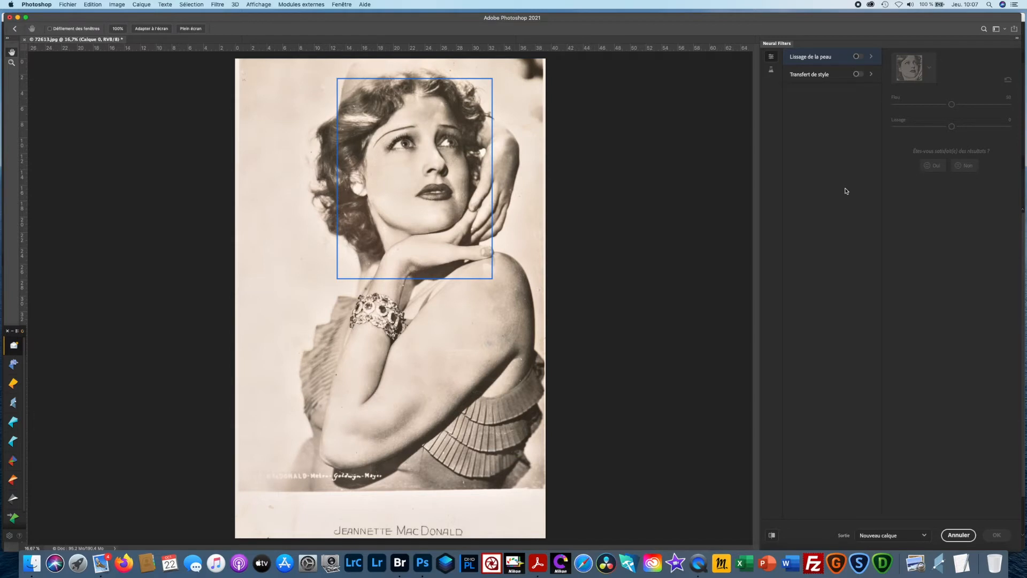
# - Turn on the beta Coloriser neural filter for the vintage portrait
pyautogui.click(771, 70)
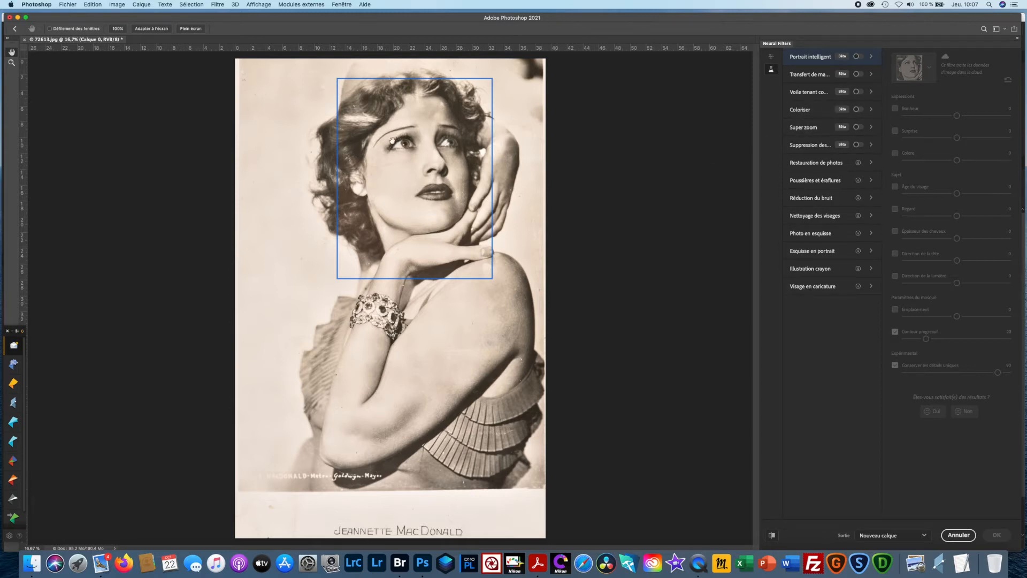
pyautogui.click(858, 109)
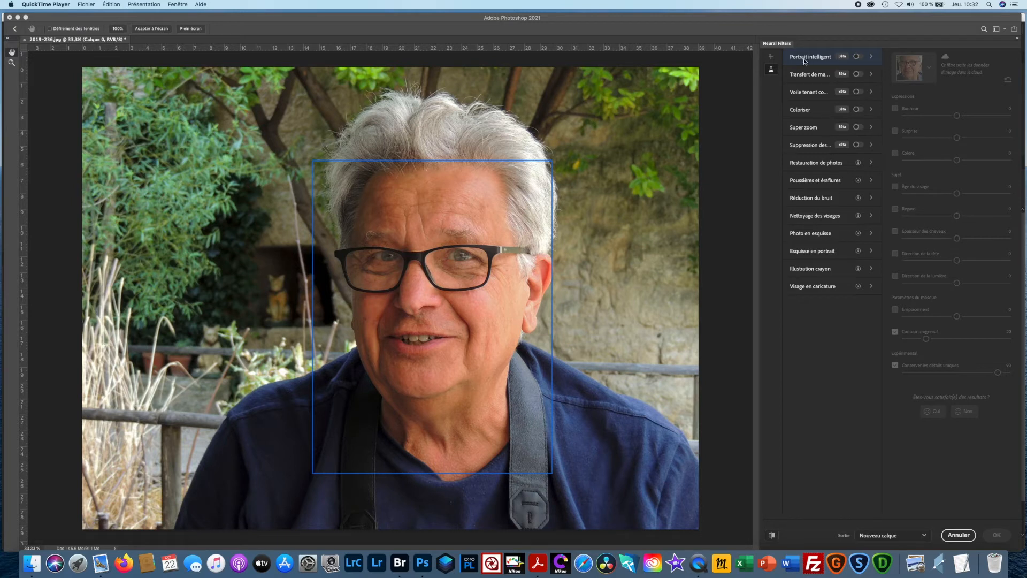
# - Turn on Portrait intelligent for the man's photo and try Colère at 50 and Âge du visage at 50, switching each off again
pyautogui.click(857, 57)
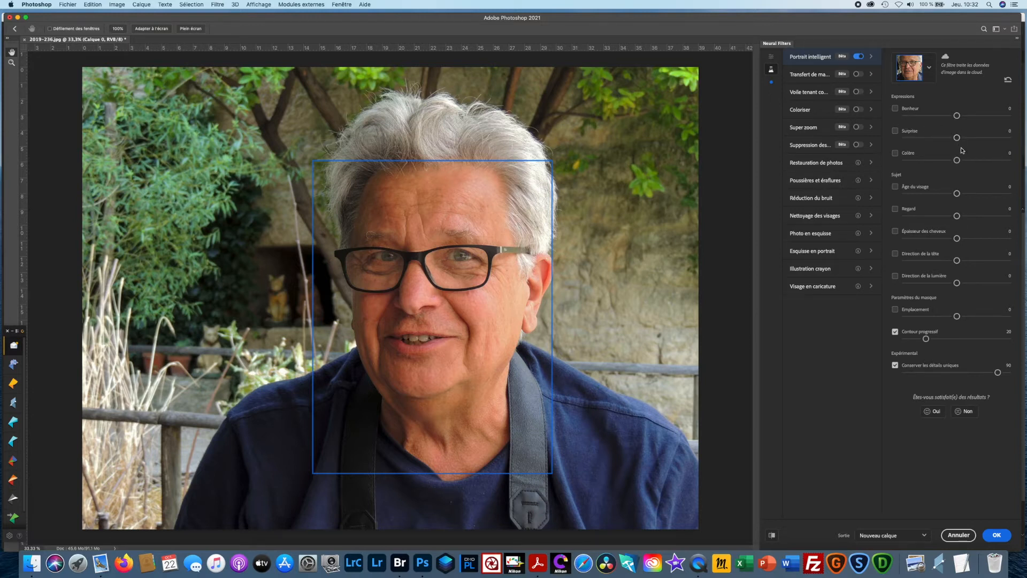
pyautogui.click(895, 153)
pyautogui.moveTo(957, 160); pyautogui.dragTo(1008, 160)
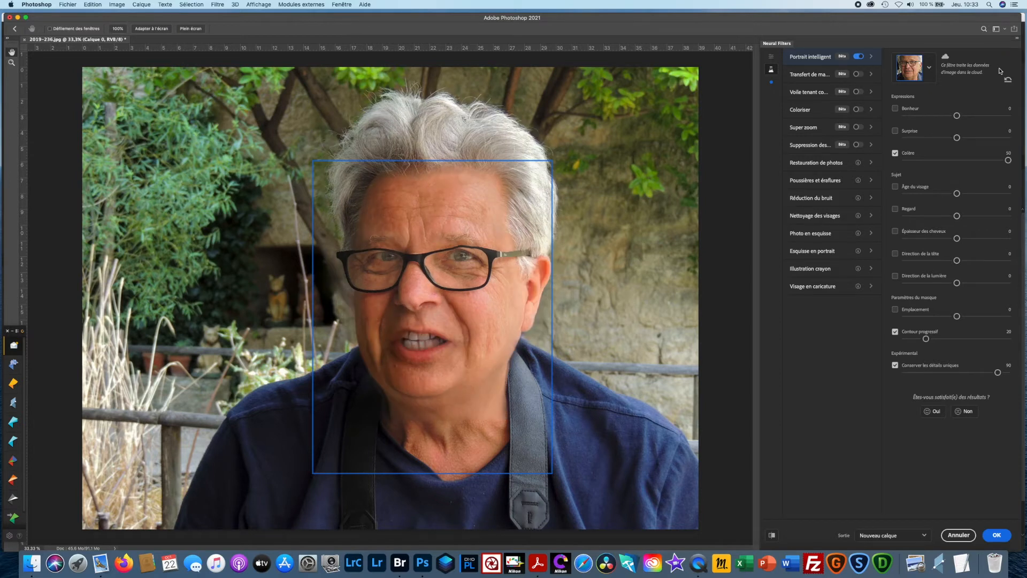
pyautogui.click(895, 154)
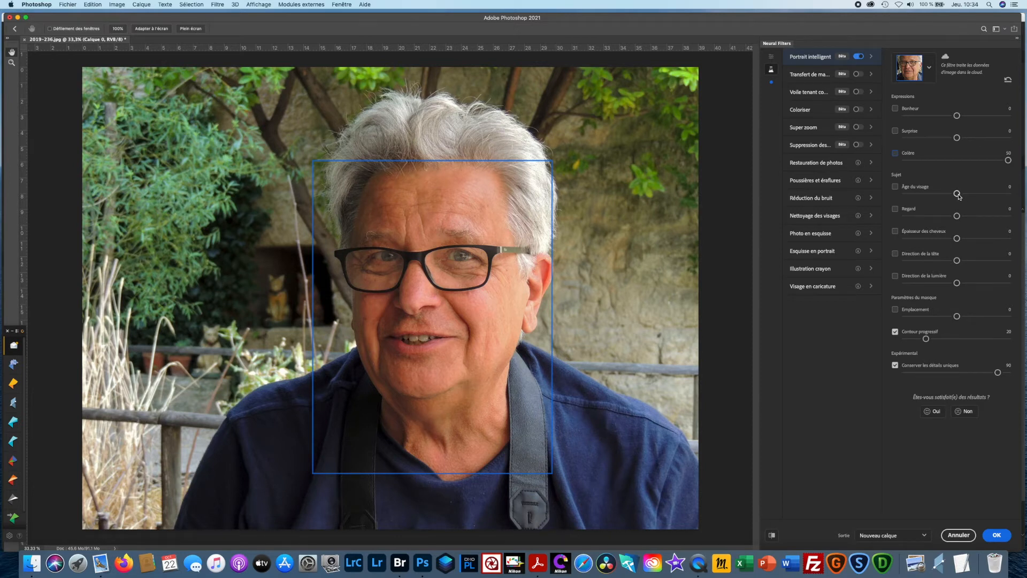
pyautogui.moveTo(958, 196); pyautogui.dragTo(1012, 194)
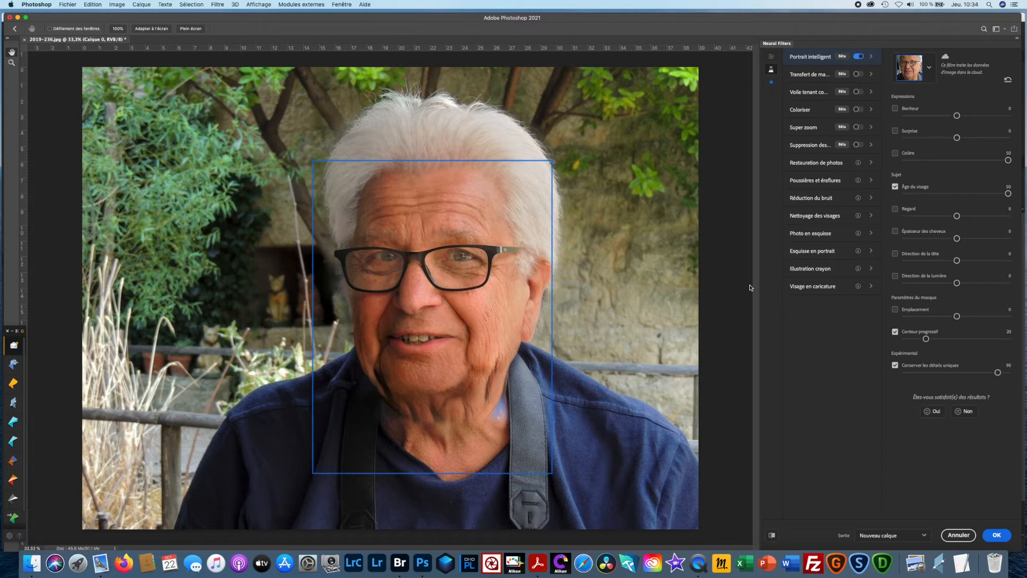
pyautogui.click(895, 186)
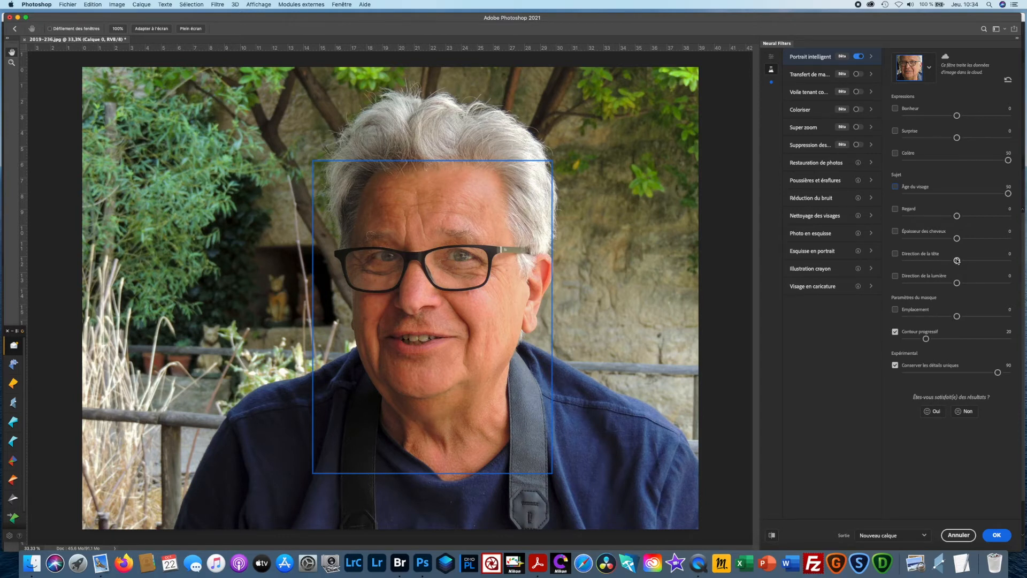
# - Try Direction de la tête at 50 with a before/after comparison, and cancel the neural filter changes to the man's photo
pyautogui.moveTo(956, 260); pyautogui.dragTo(1016, 264)
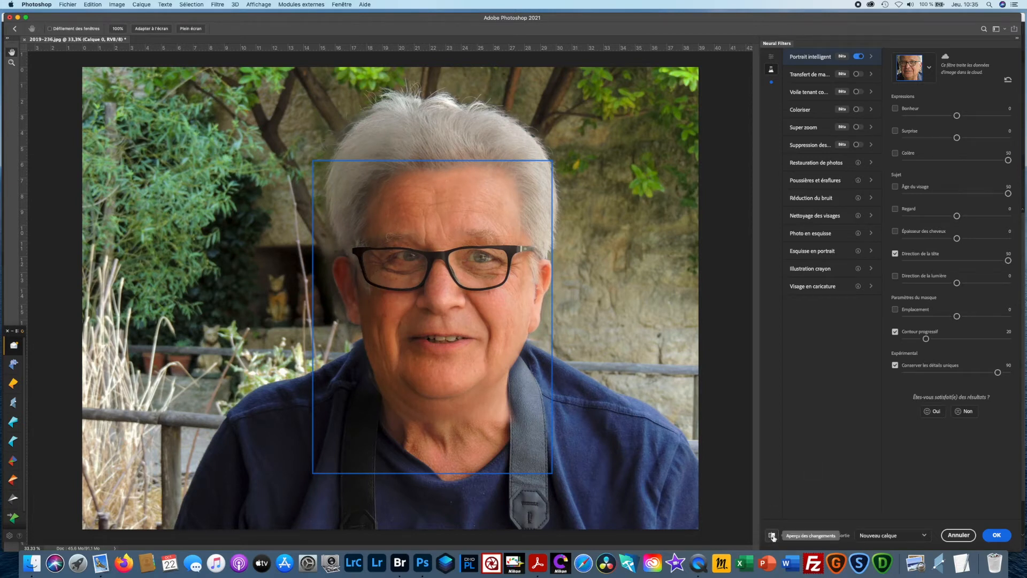
pyautogui.click(772, 536)
pyautogui.click(771, 535)
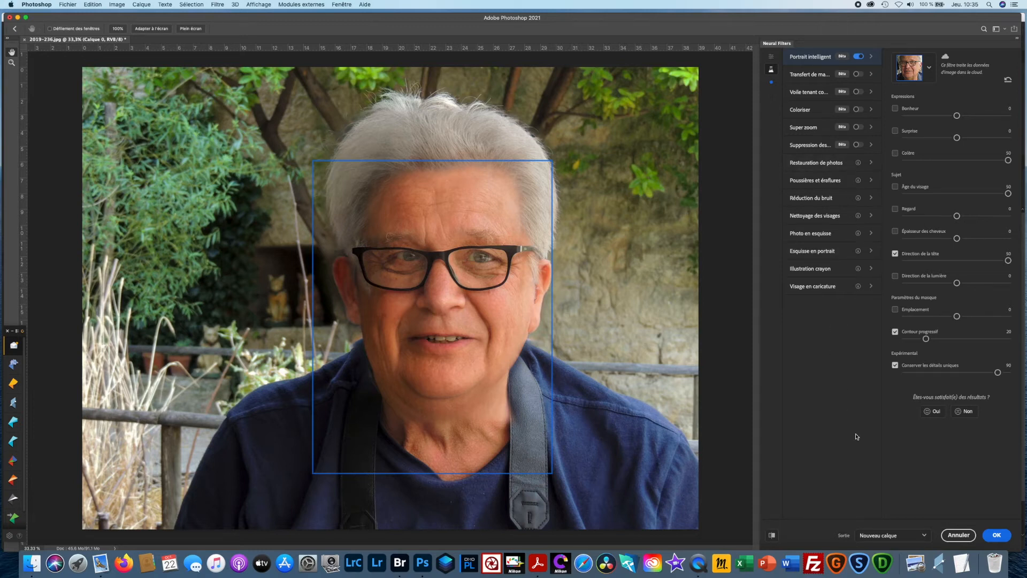
pyautogui.click(958, 535)
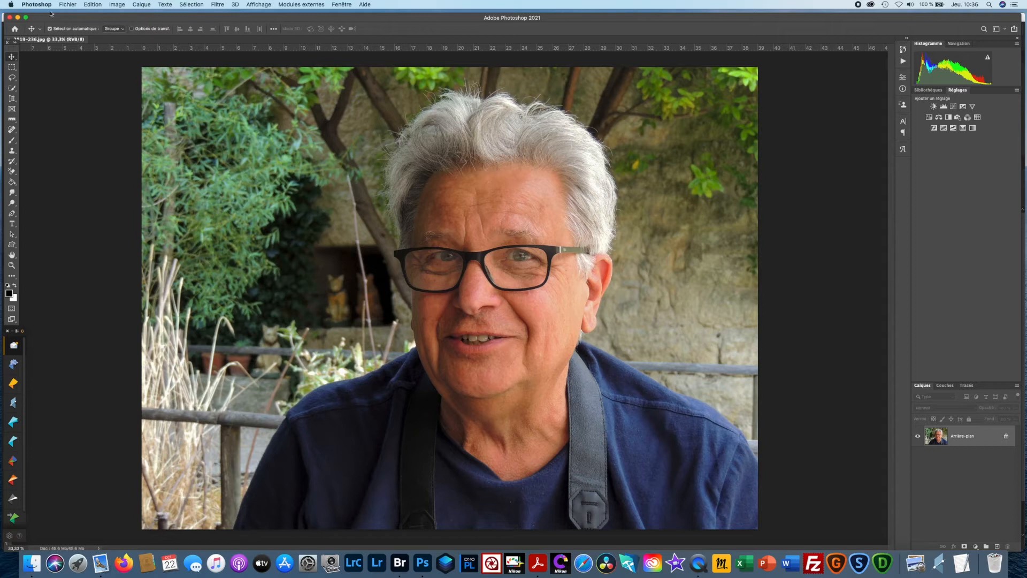
pyautogui.click(68, 4)
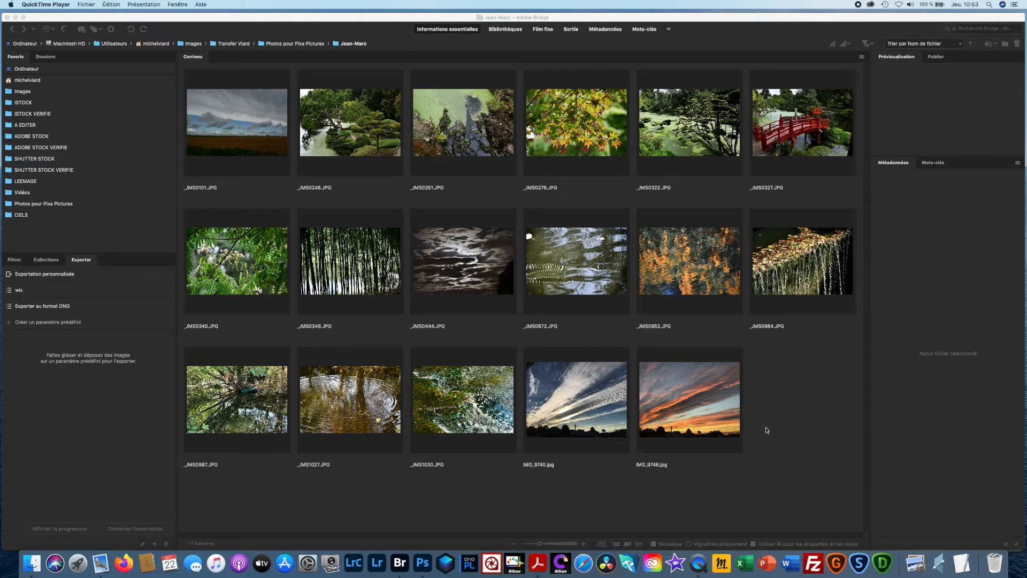
# - Select all Bridge images from _JMS0101.JPG to IMG_9746.jpg and show them in Review mode
pyautogui.click(259, 126)
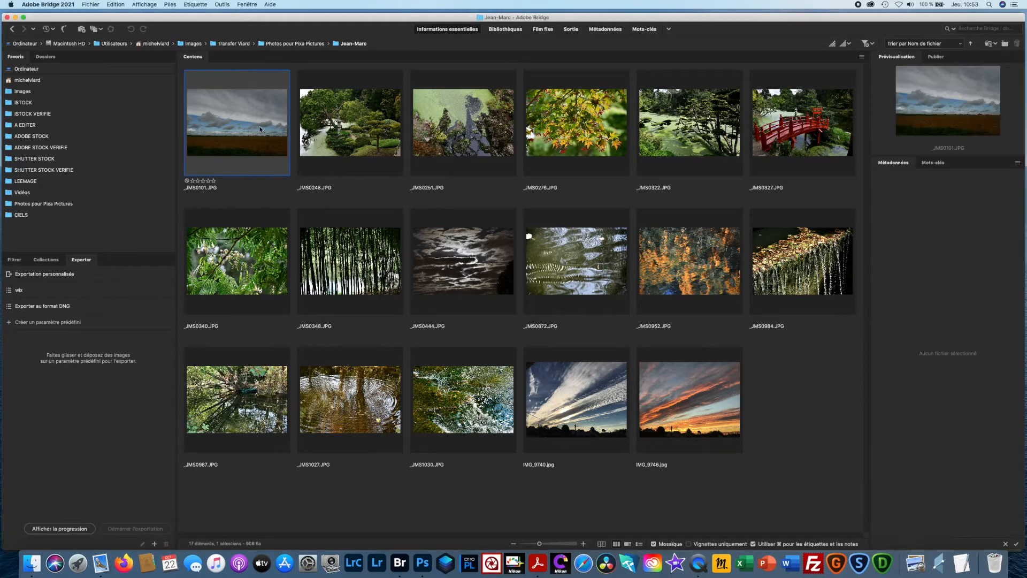
pyautogui.keyDown('shift'); pyautogui.click(719, 406); pyautogui.keyUp('shift')
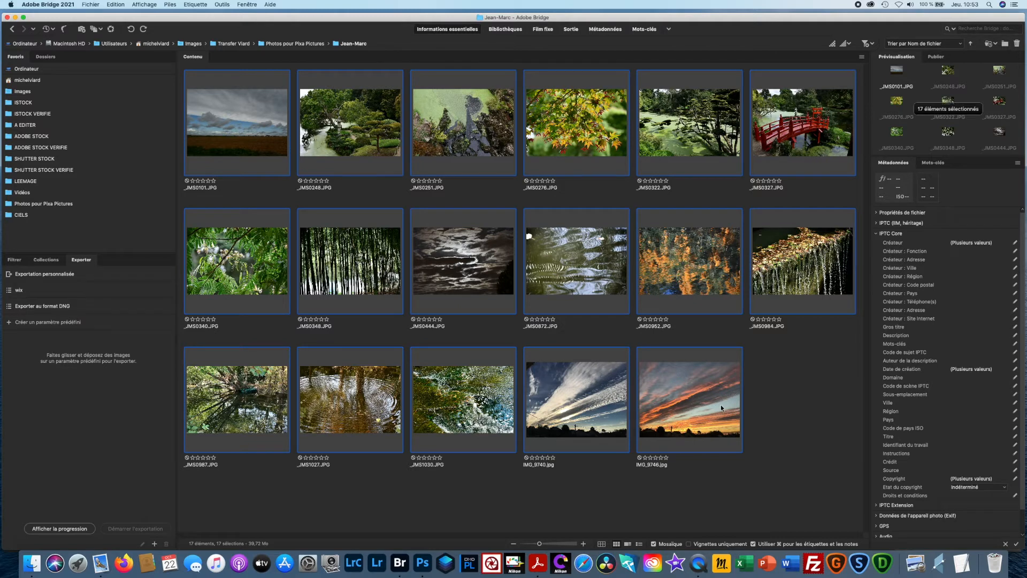
pyautogui.press('super+b')
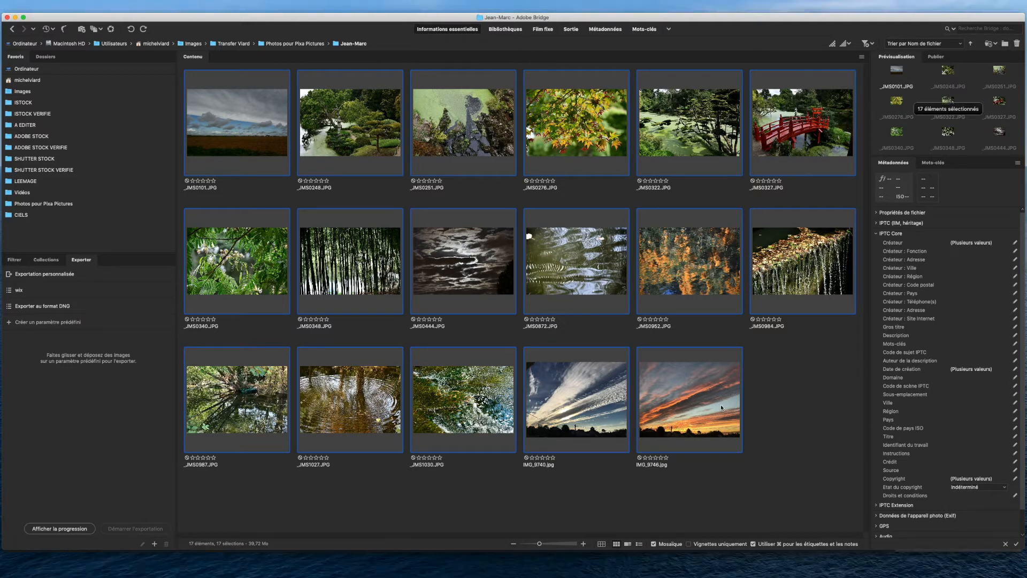
# - Advance the review carousel to the bamboo image _JMS0348.JPG and remove it from the selection
pyautogui.press('Right')
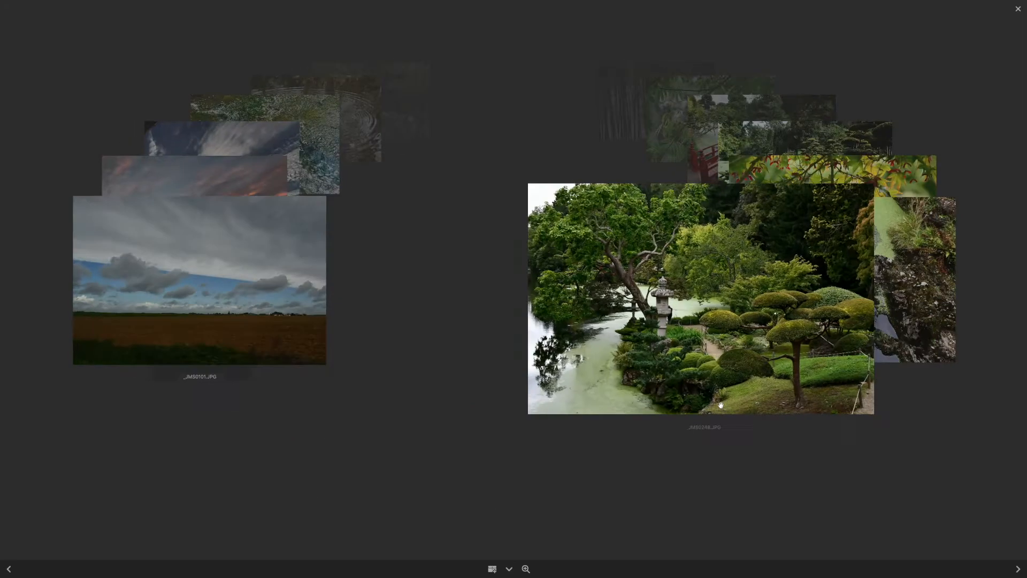
pyautogui.press('Right')
pyautogui.press('Right')
pyautogui.press('Right')
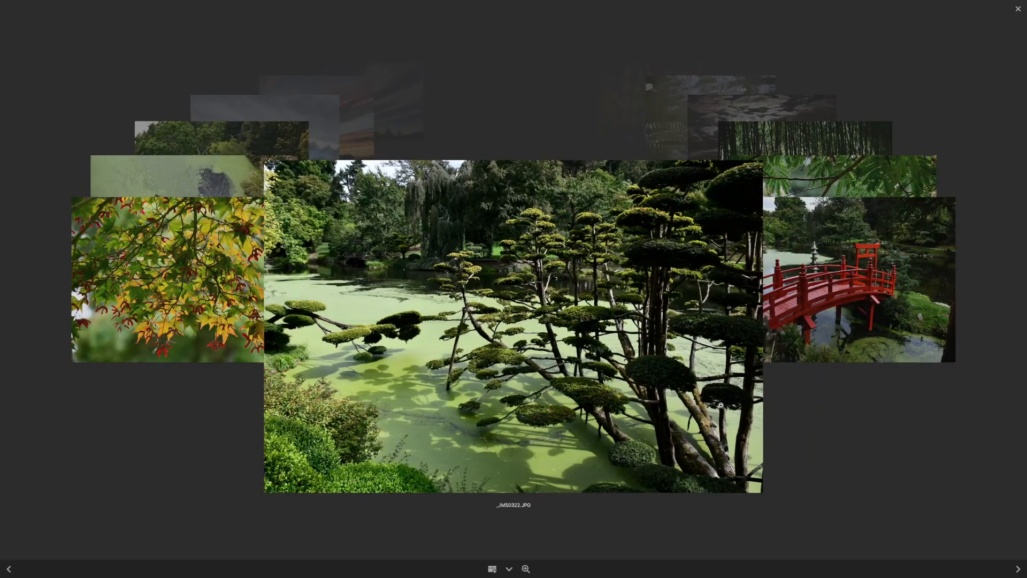
pyautogui.press('Right')
pyautogui.press('Right')
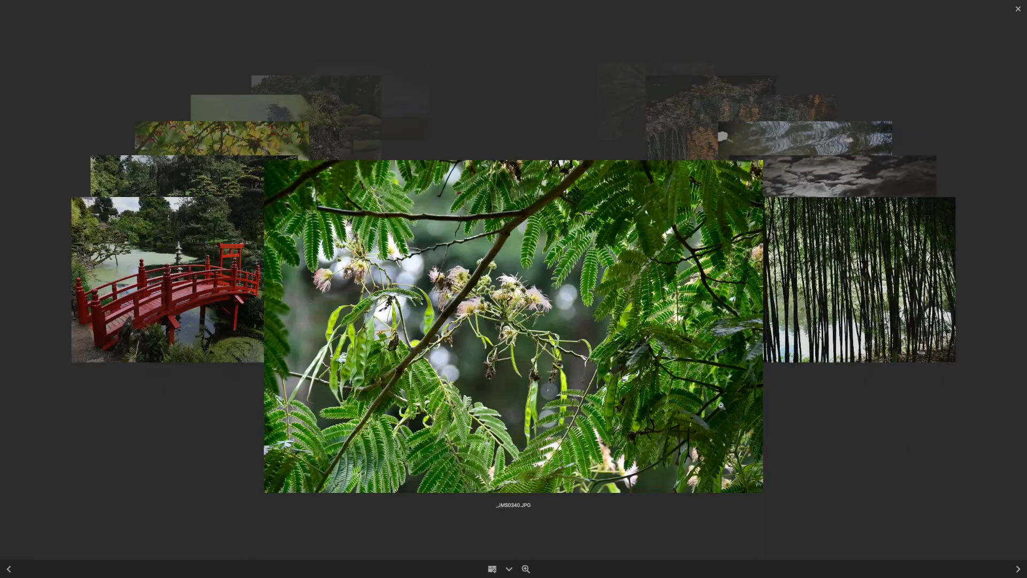
pyautogui.press('Right')
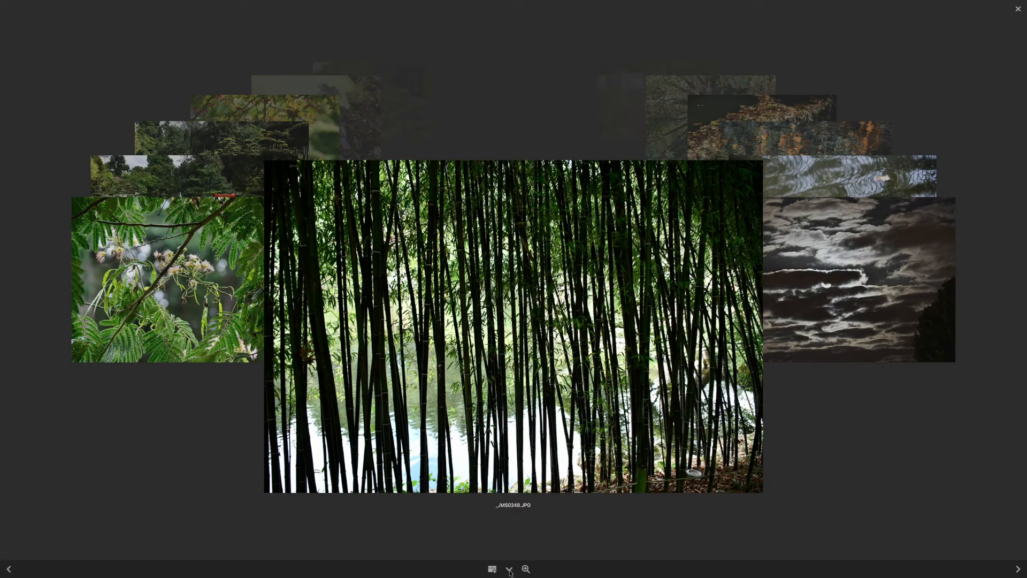
pyautogui.press('Right')
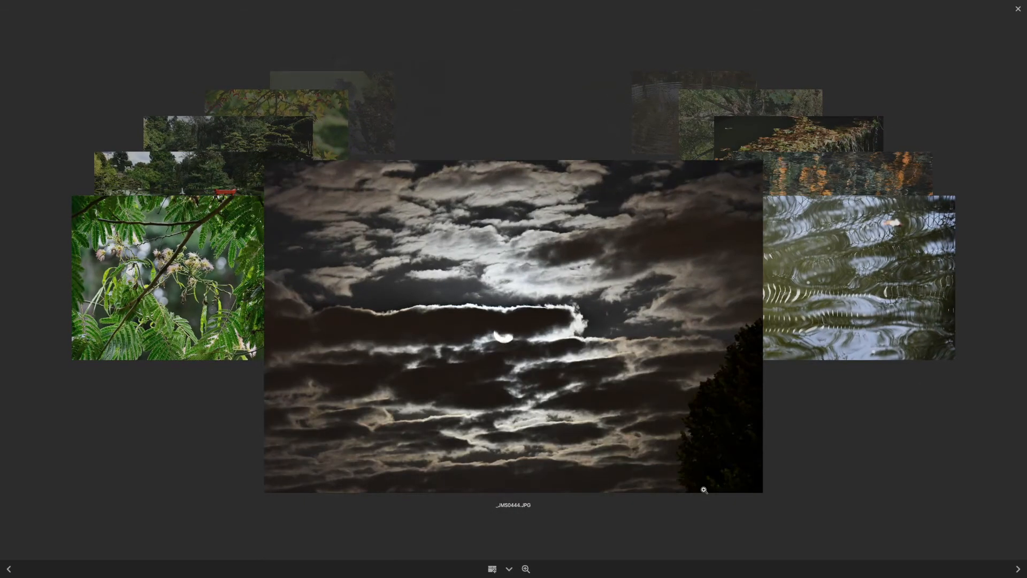
# - Leaf through the remaining carousel images in both directions, and leave Review mode with no images selected
pyautogui.press('Right')
pyautogui.press('Right')
pyautogui.press('Right')
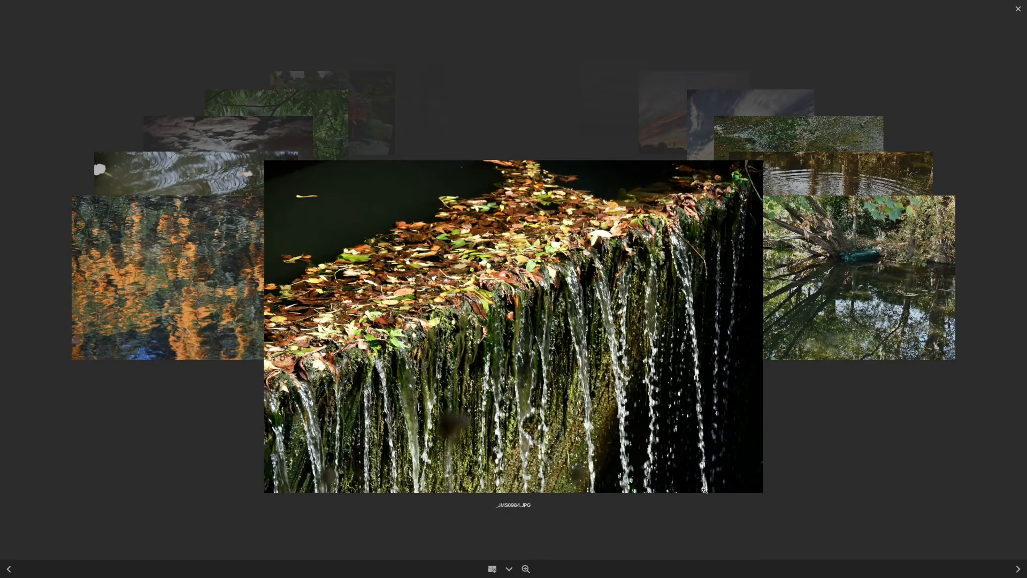
pyautogui.press('Right')
pyautogui.press('Left')
pyautogui.press('Left')
pyautogui.press('Left')
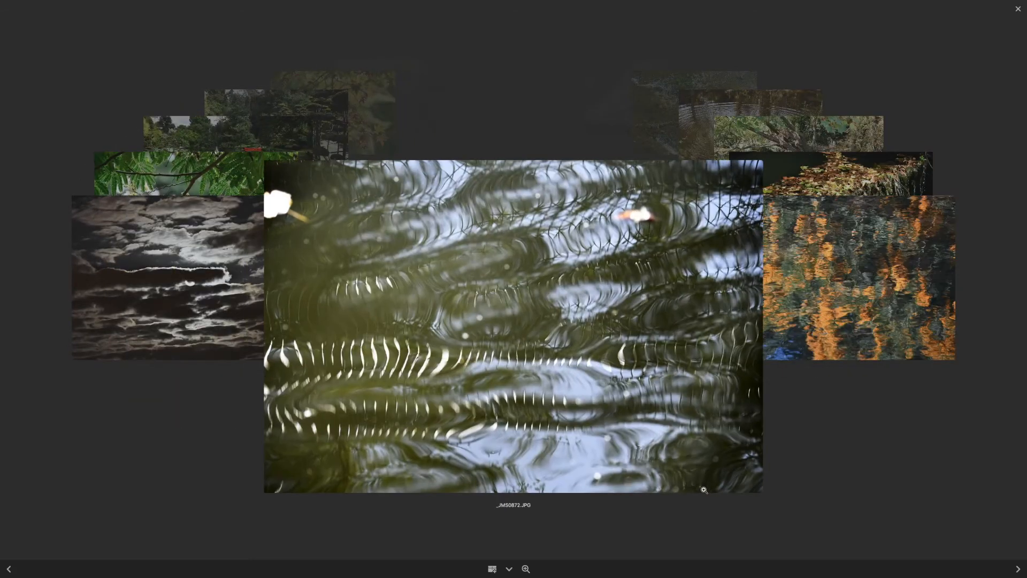
pyautogui.press('Right')
pyautogui.press('Right')
pyautogui.press('Right')
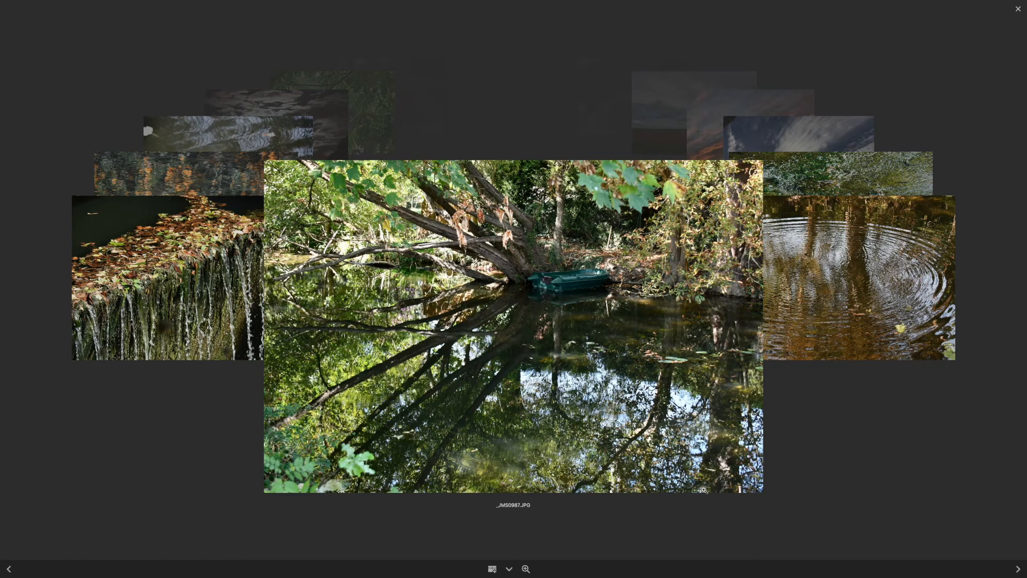
pyautogui.press('Right')
pyautogui.press('Right')
pyautogui.press('Right')
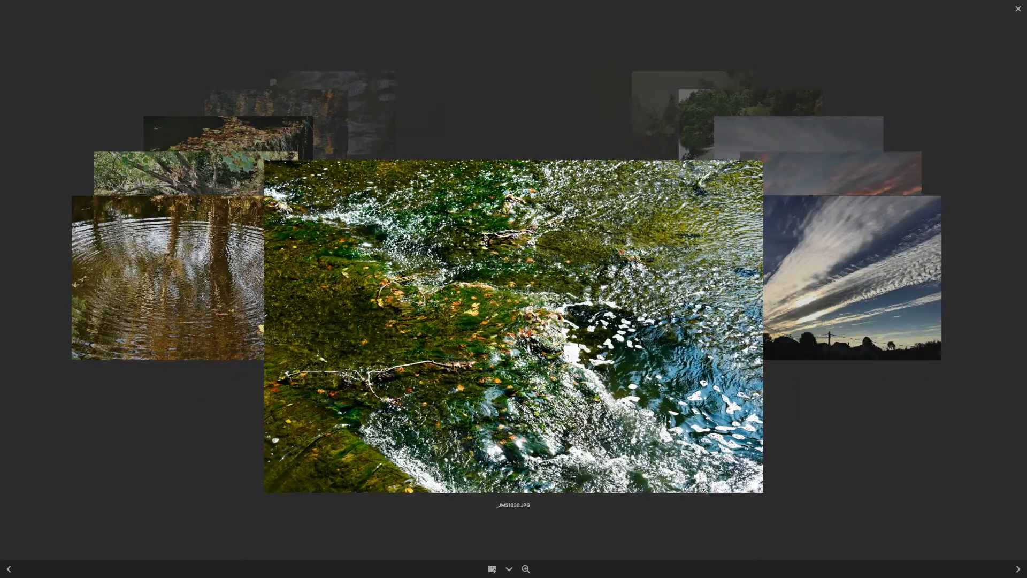
pyautogui.press('Right')
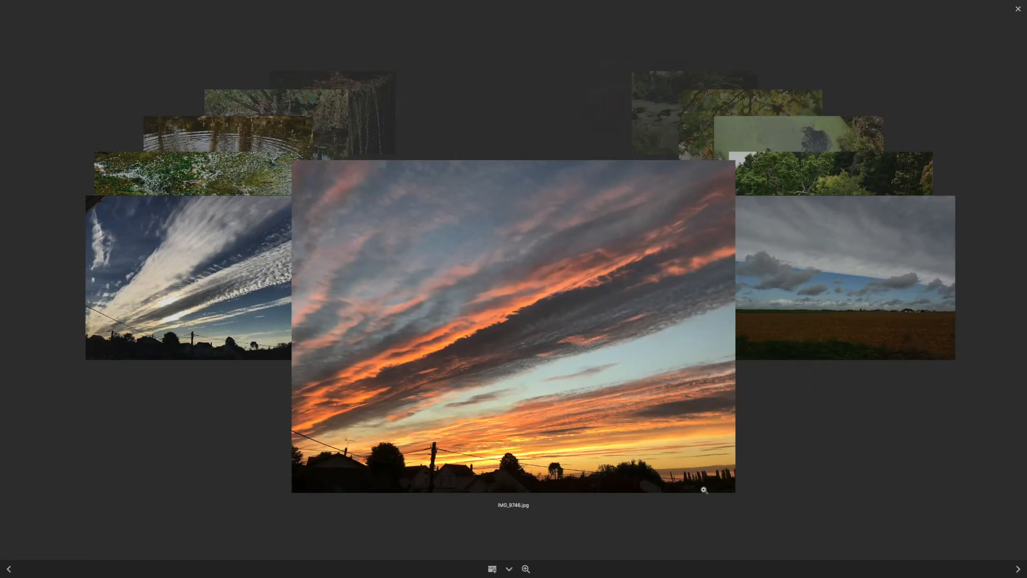
pyautogui.press('Right')
pyautogui.press('Right')
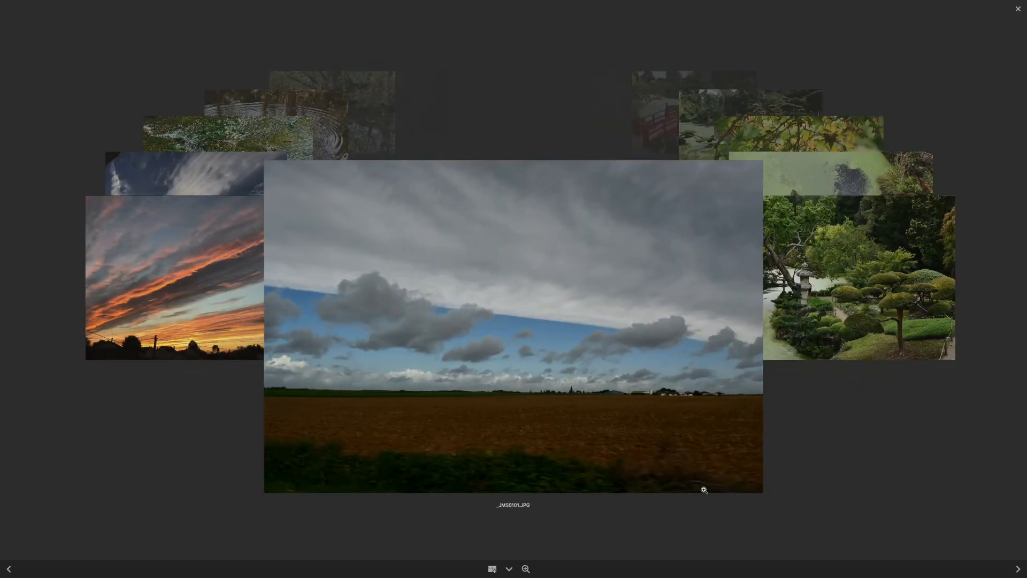
pyautogui.press('Right')
pyautogui.press('Right')
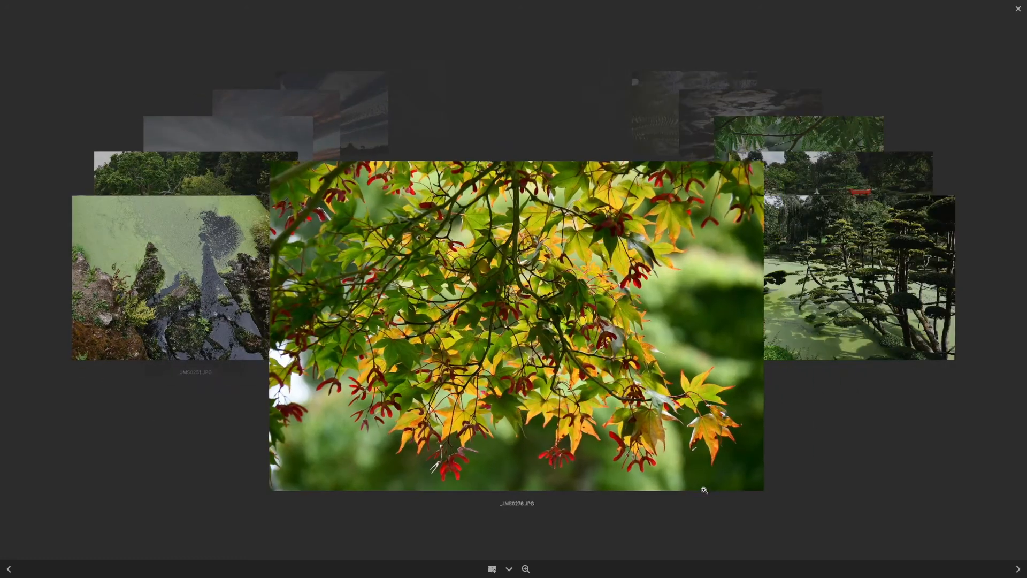
pyautogui.press('Escape')
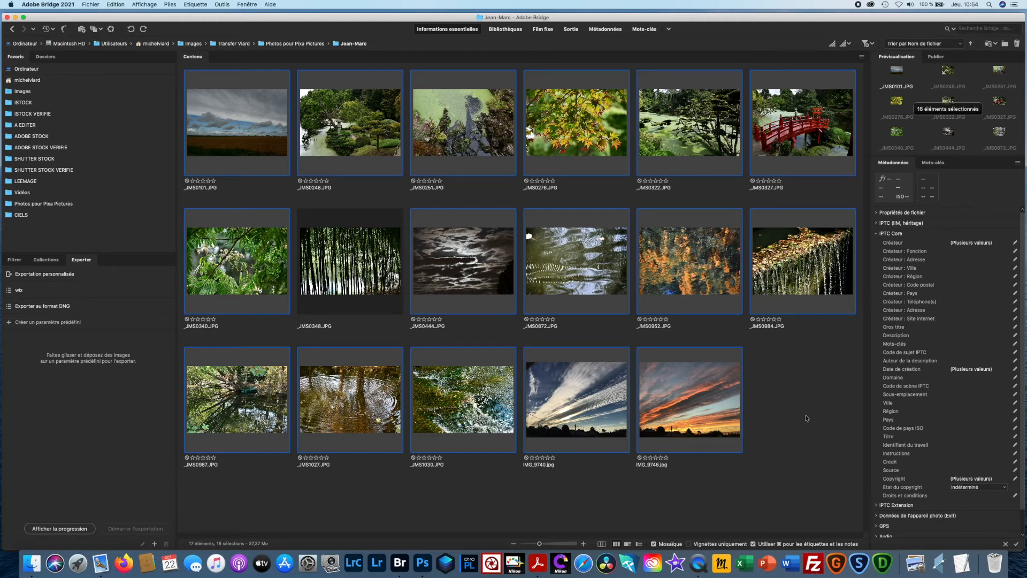
pyautogui.click(765, 434)
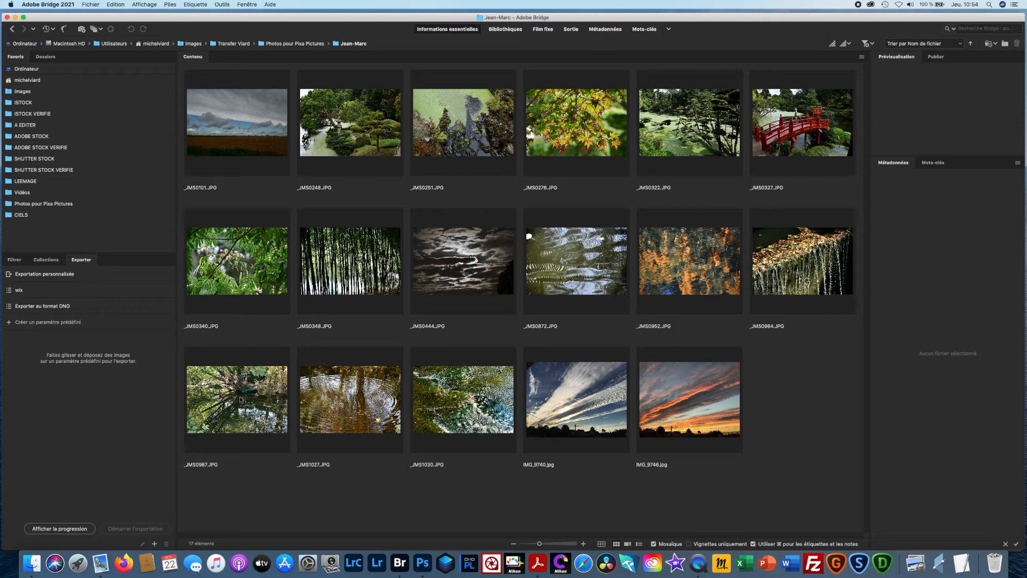
# - Open _JMS0987.JPG in Photoshop, start the Camera Raw filter on it, and dismiss the Camera Raw 13.0 welcome screen
pyautogui.doubleClick(240, 399)
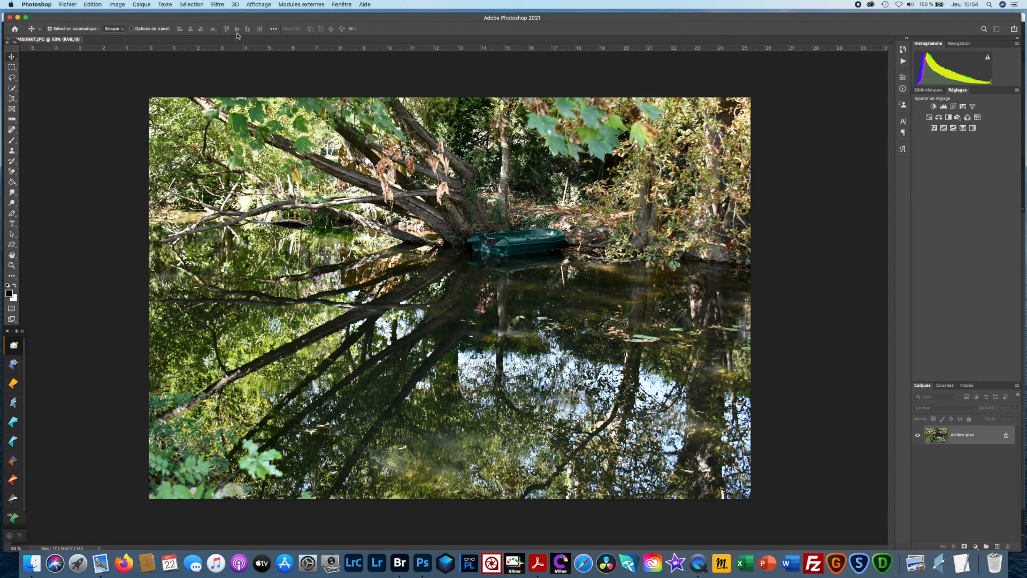
pyautogui.click(217, 5)
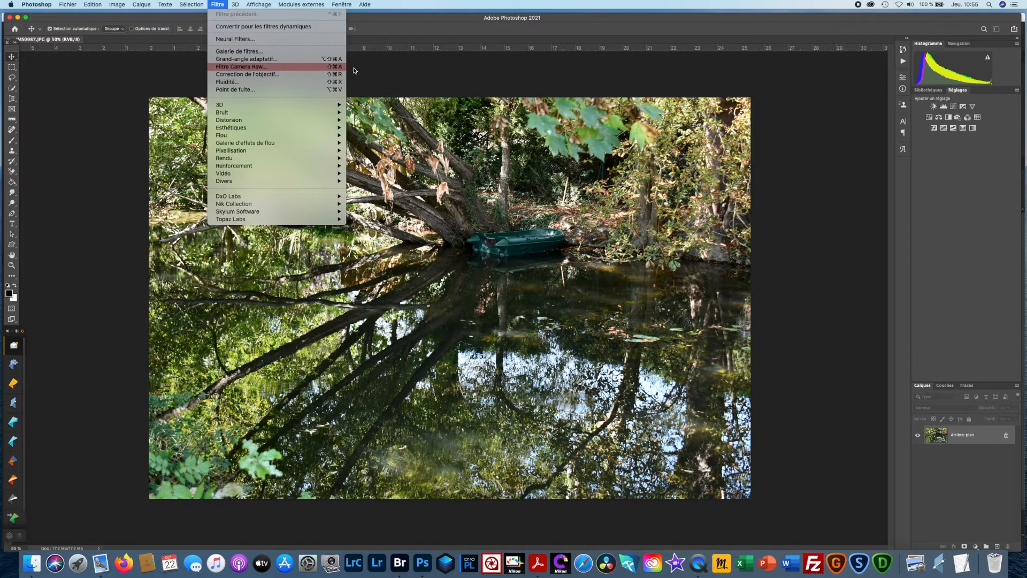
pyautogui.click(302, 68)
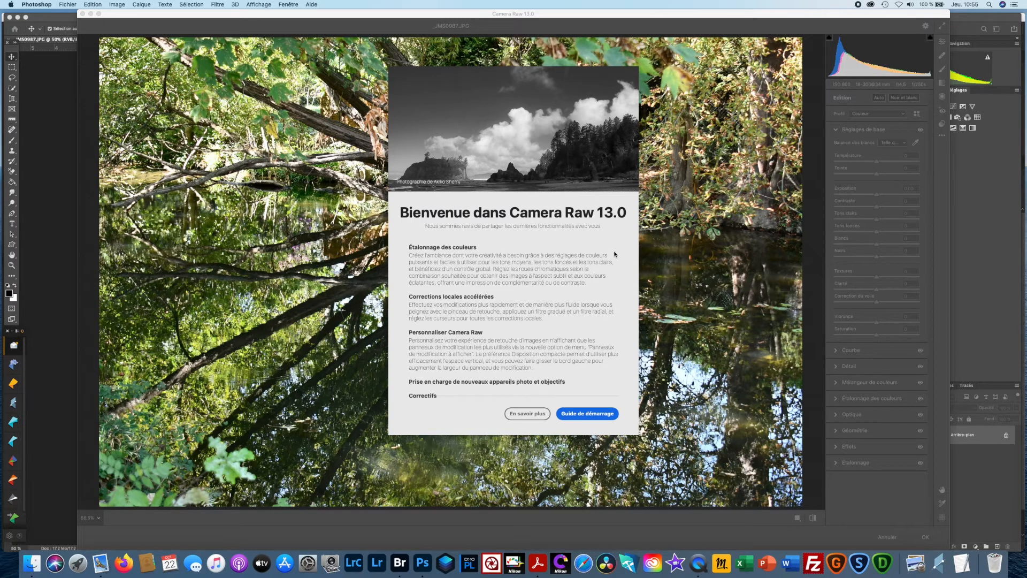
pyautogui.click(571, 415)
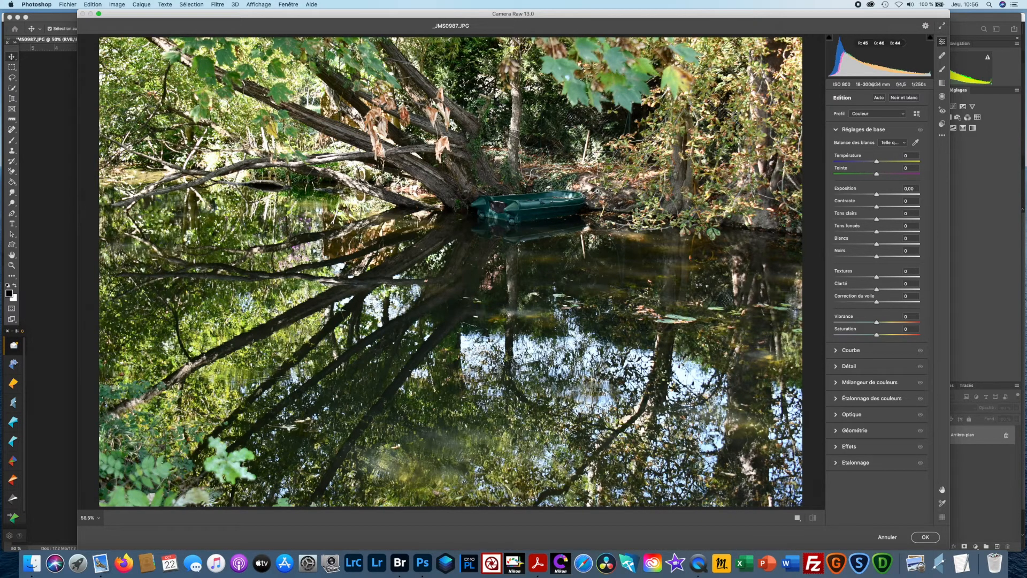
# - Apply Auto adjustments and a graduated filter at -0.55 exposure from the photo's upper edge to the boat's waterline, and accept the Camera Raw edits
pyautogui.click(880, 98)
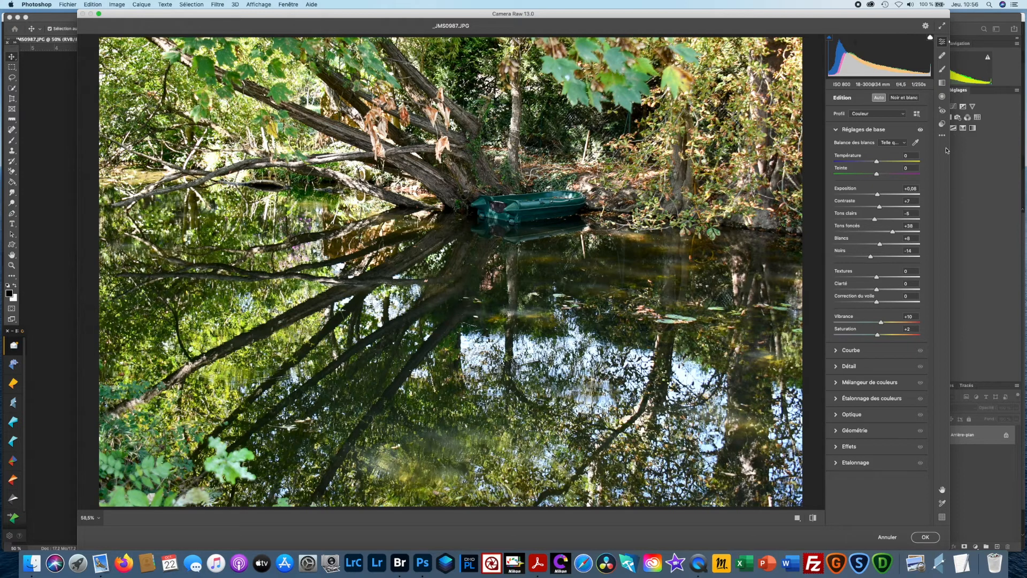
pyautogui.click(942, 84)
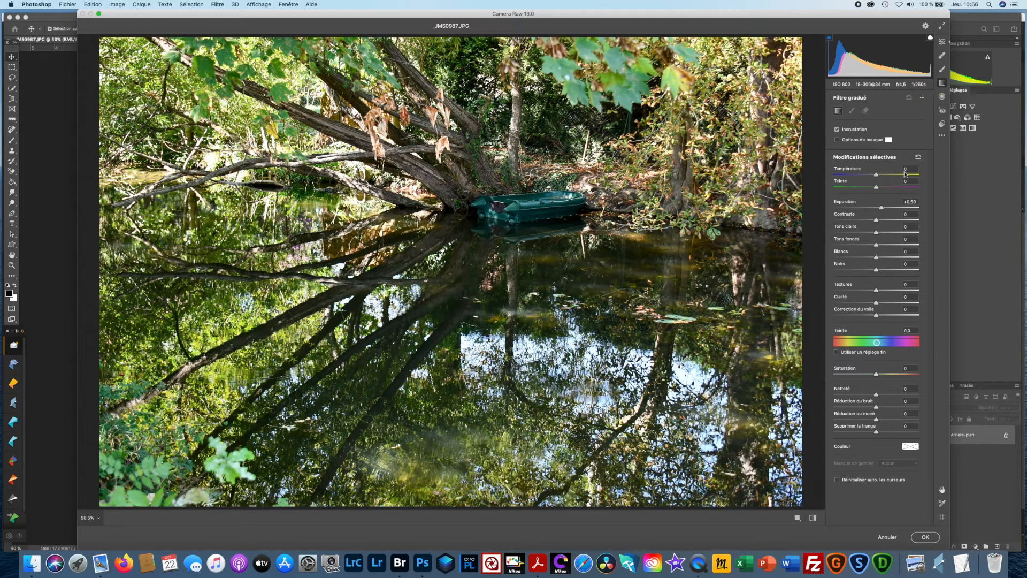
pyautogui.moveTo(882, 209); pyautogui.dragTo(869, 208)
pyautogui.moveTo(457, 36); pyautogui.dragTo(464, 229)
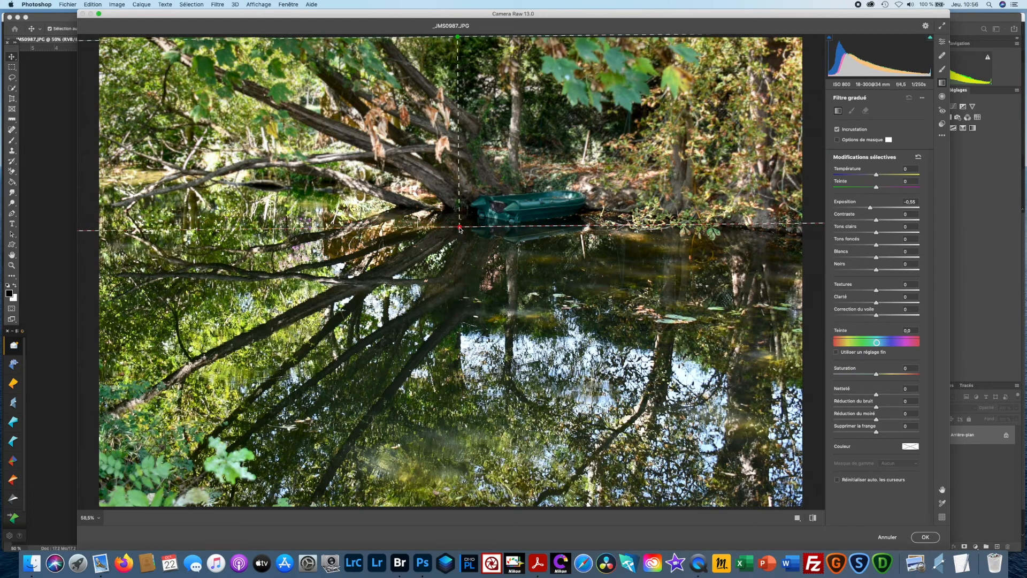
pyautogui.click(913, 533)
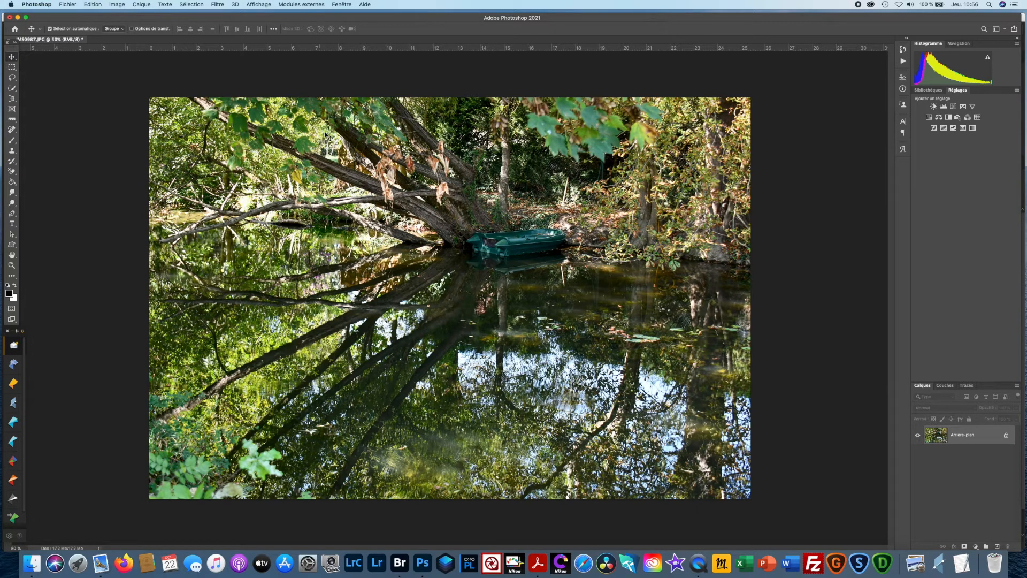
# - Reopen the Camera Raw filter, brighten the green boat using the adjustment brush at size 4 and exposure +0.55, and accept the edit
pyautogui.click(218, 4)
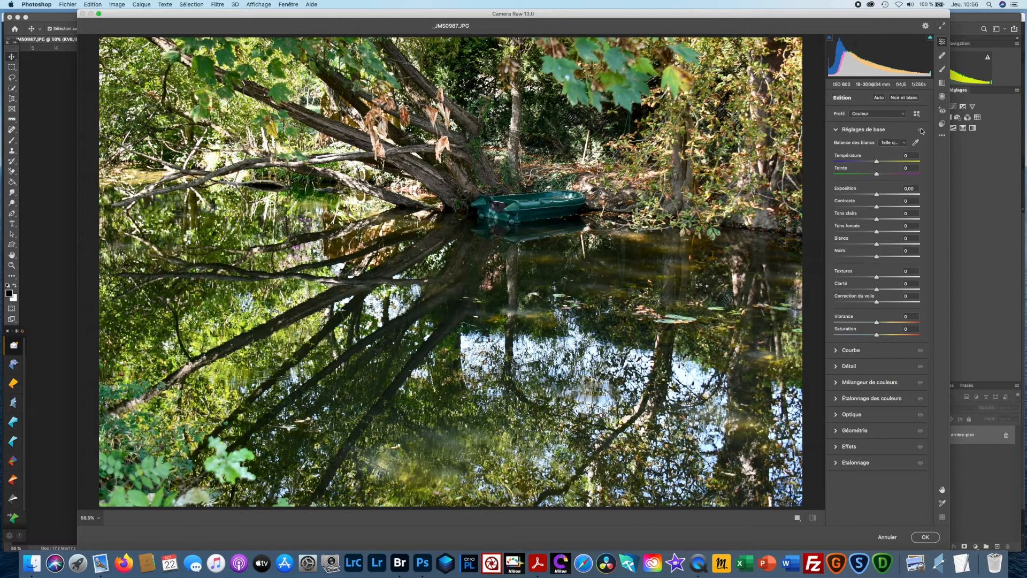
pyautogui.click(942, 69)
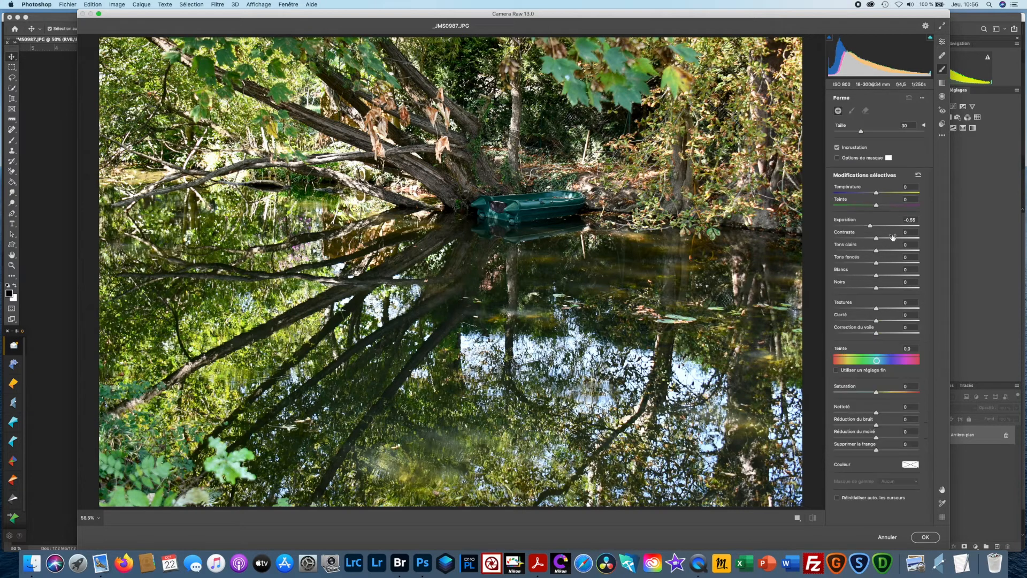
pyautogui.moveTo(870, 226)
pyautogui.mouseDown()
pyautogui.moveTo(883, 229)
pyautogui.moveTo(874, 229)
pyautogui.mouseUp()
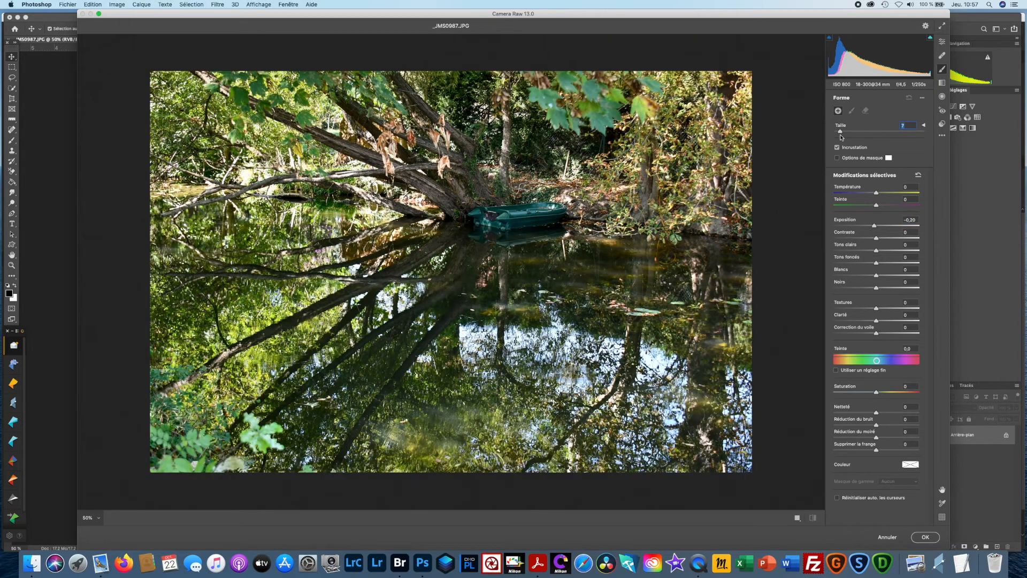
pyautogui.moveTo(839, 132); pyautogui.dragTo(837, 132)
pyautogui.click(489, 214)
pyautogui.moveTo(875, 229); pyautogui.dragTo(883, 229)
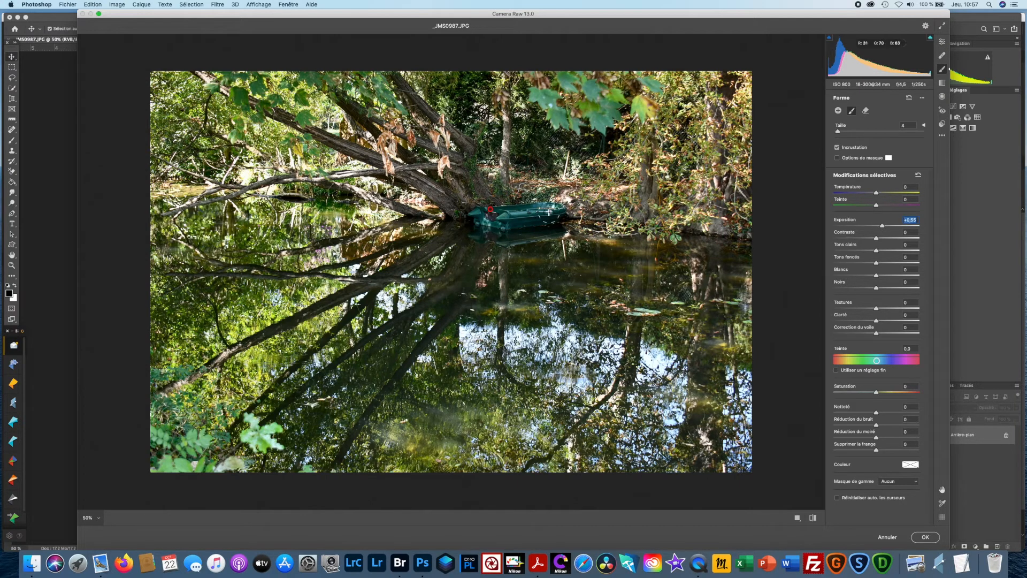
pyautogui.moveTo(523, 216)
pyautogui.mouseDown()
pyautogui.moveTo(551, 211)
pyautogui.moveTo(472, 215)
pyautogui.moveTo(561, 202)
pyautogui.mouseUp()
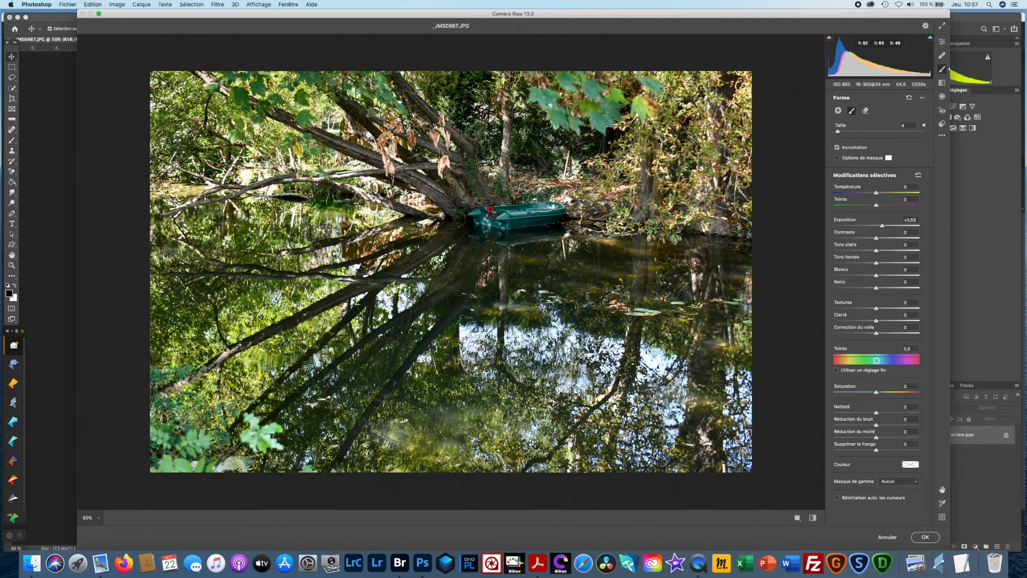
pyautogui.click(927, 537)
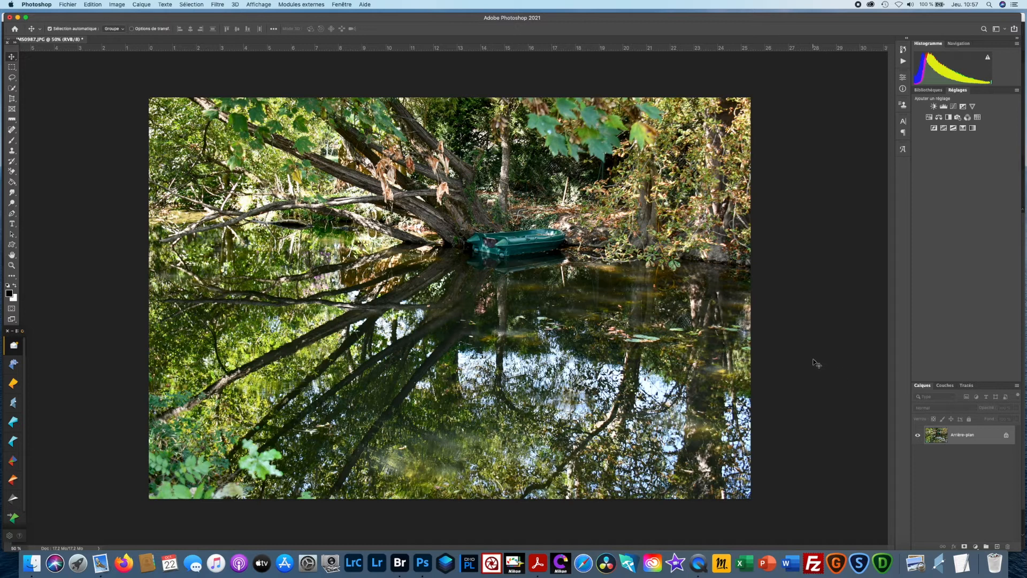
# - Close _JMS0987.JPG without saving the changes, and switch back to Adobe Bridge
pyautogui.press('super+q')
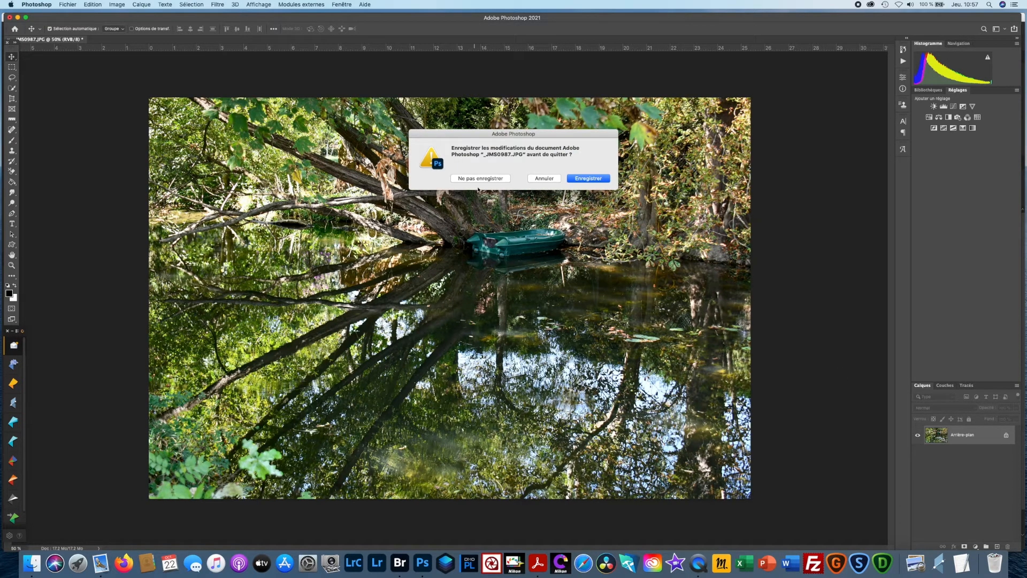
pyautogui.click(480, 178)
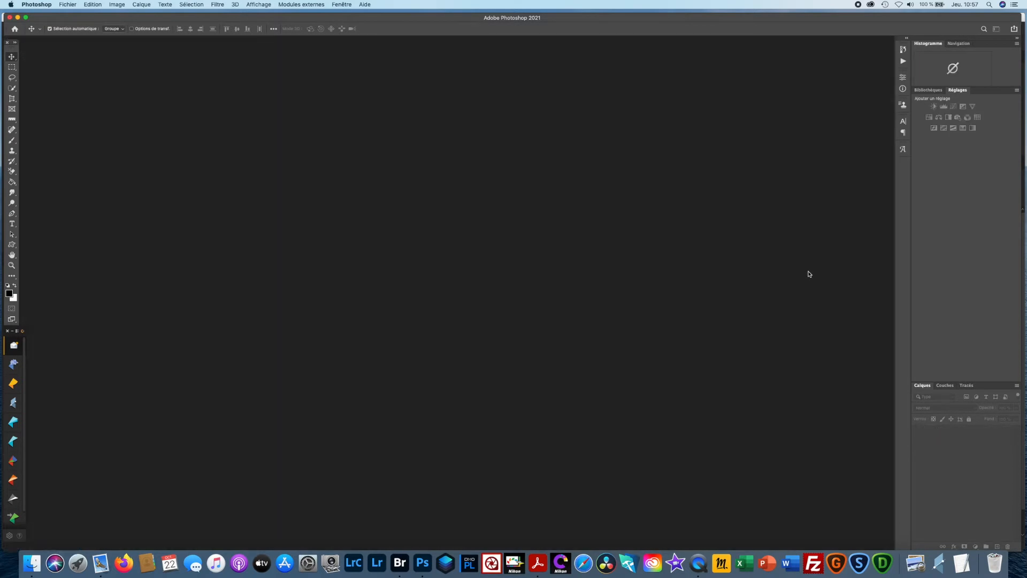
pyautogui.click(403, 568)
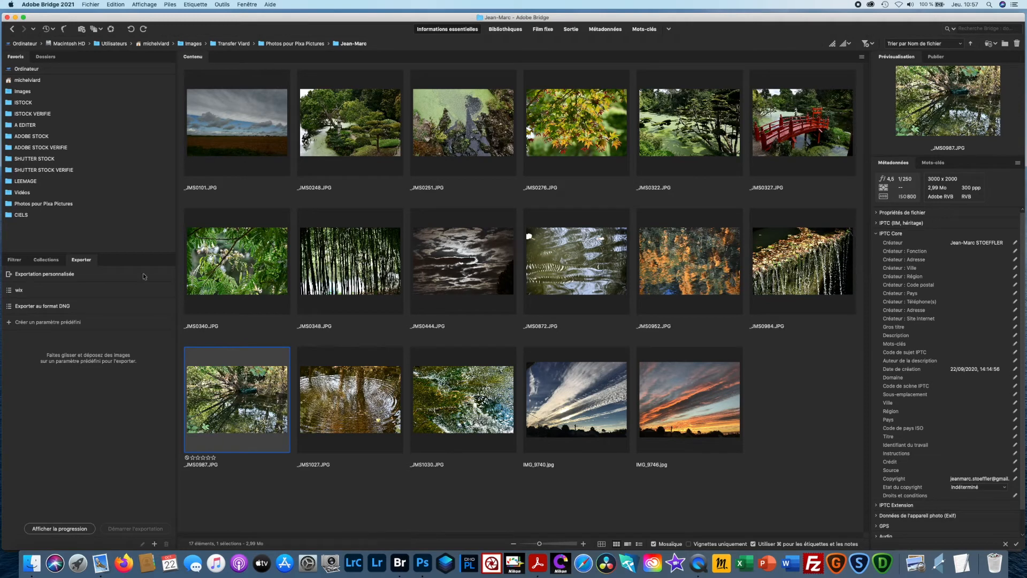
# - Open the second folder in Photos pour Pixa Pictures, select all its images, and show them in Review mode
pyautogui.click(298, 44)
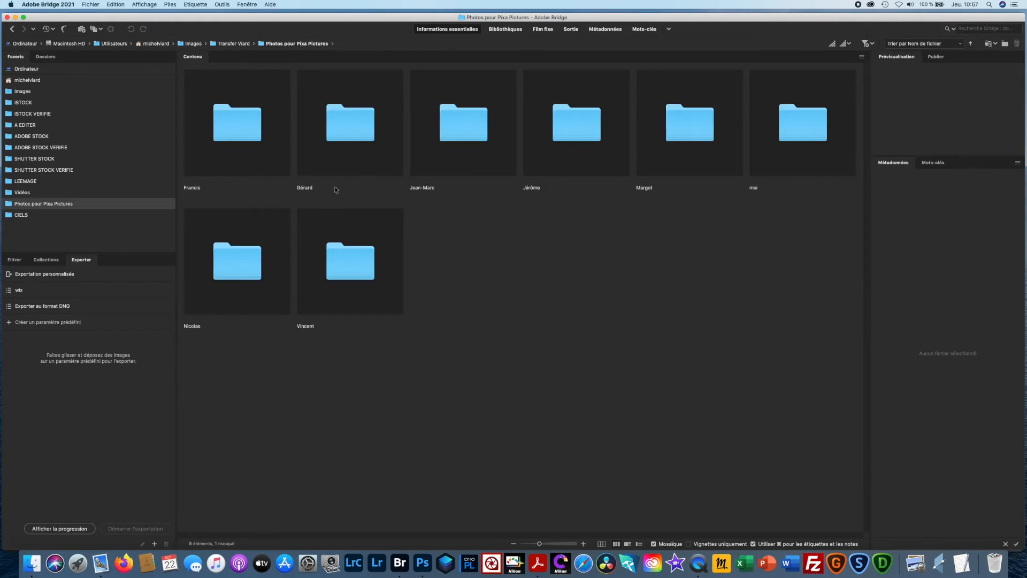
pyautogui.doubleClick(354, 129)
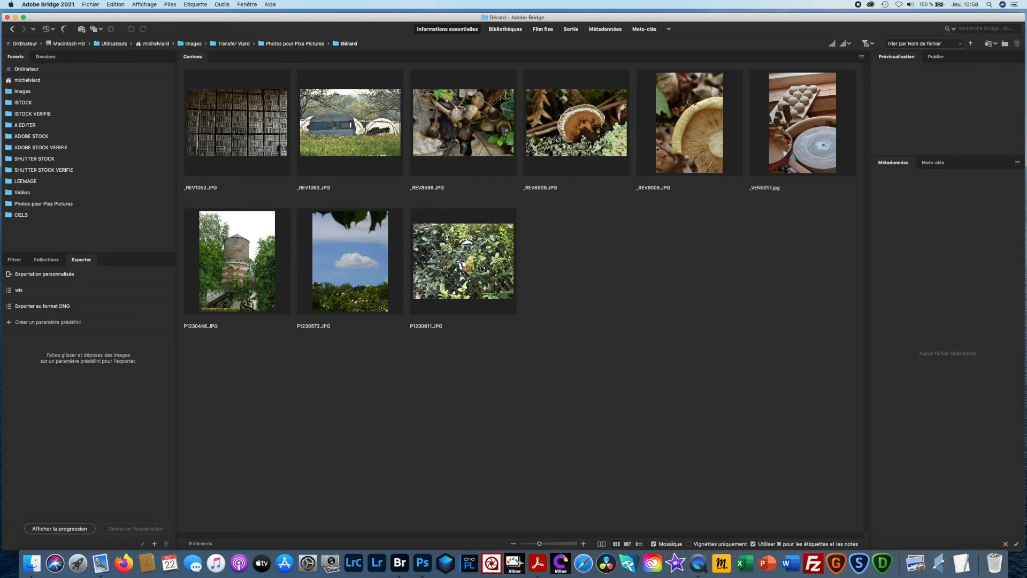
pyautogui.click(483, 269)
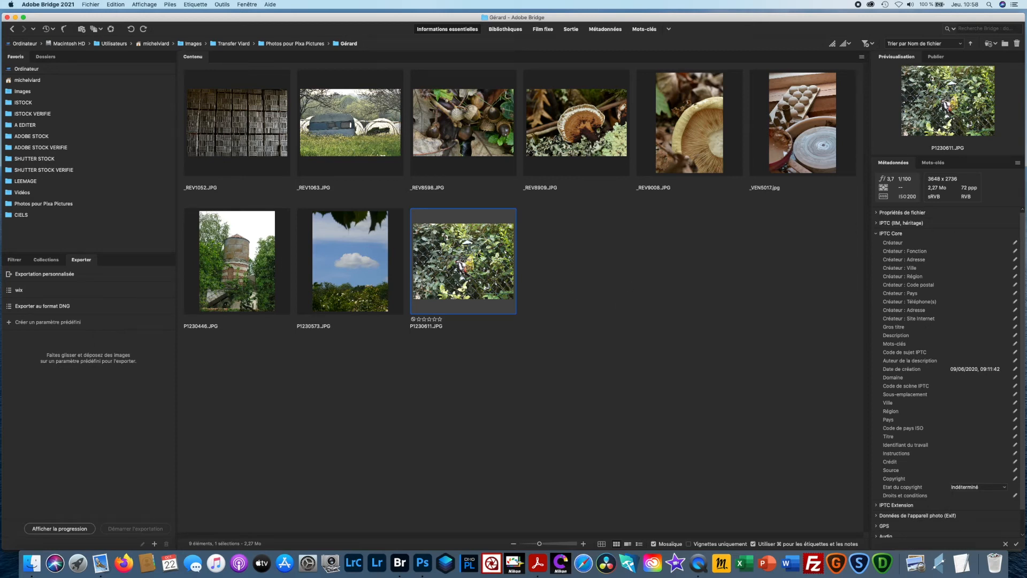
pyautogui.press('super+a')
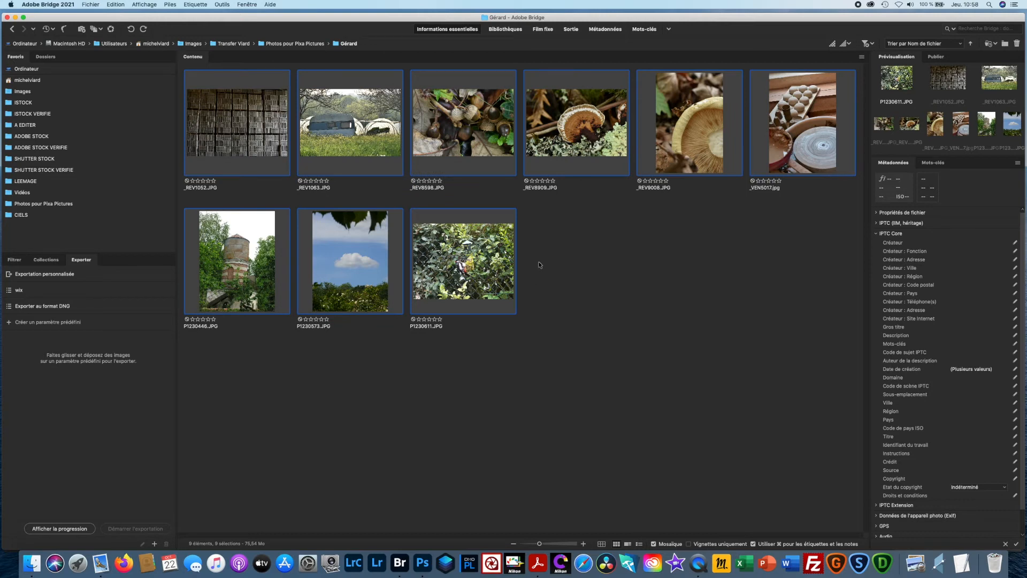
pyautogui.press('super+b')
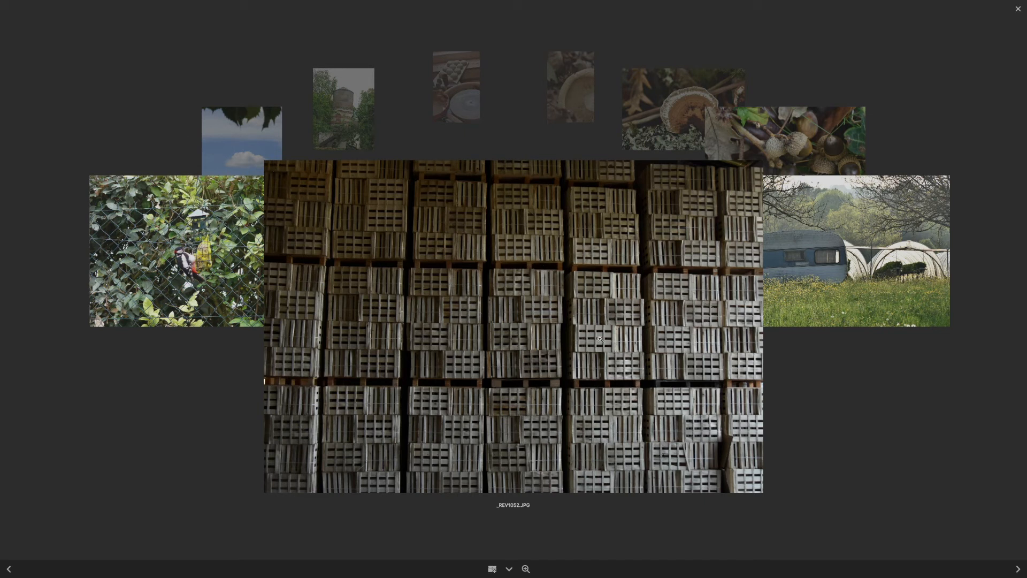
# - Leaf forward through the carousel from _REV1052.JPG around to the water tower image P1230446.JPG, and leave Review mode
pyautogui.press('Right')
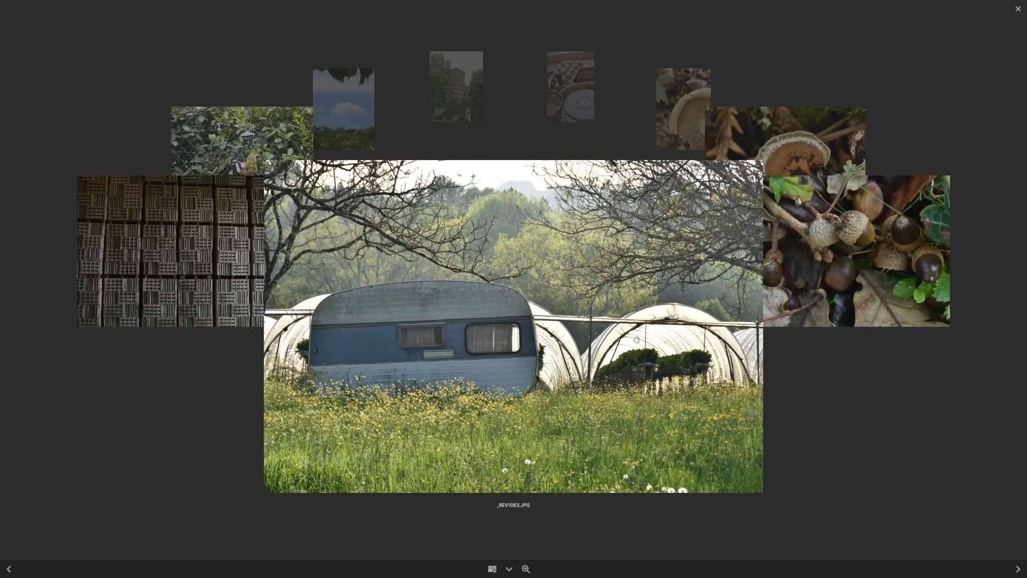
pyautogui.press('Right')
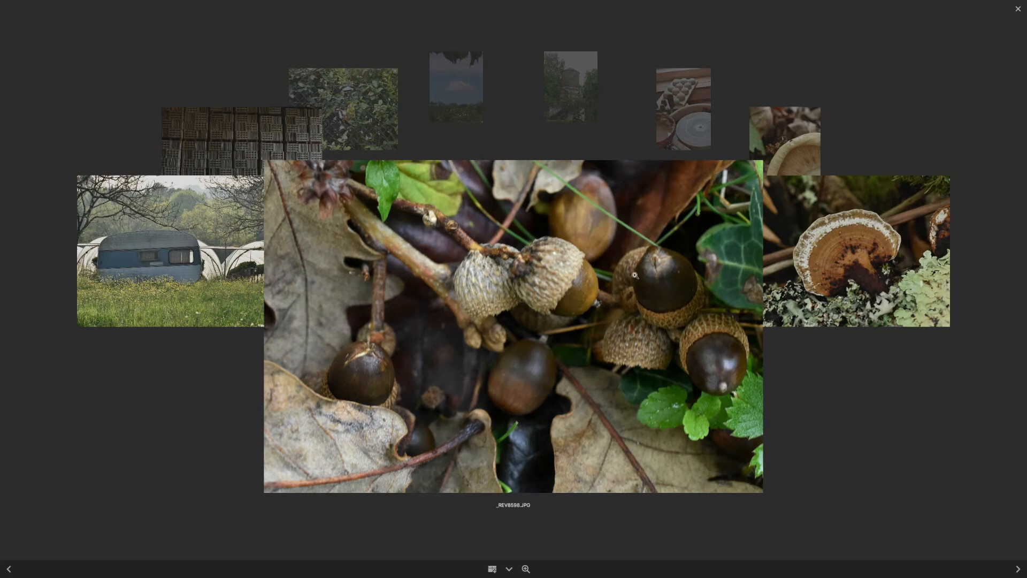
pyautogui.press('Right')
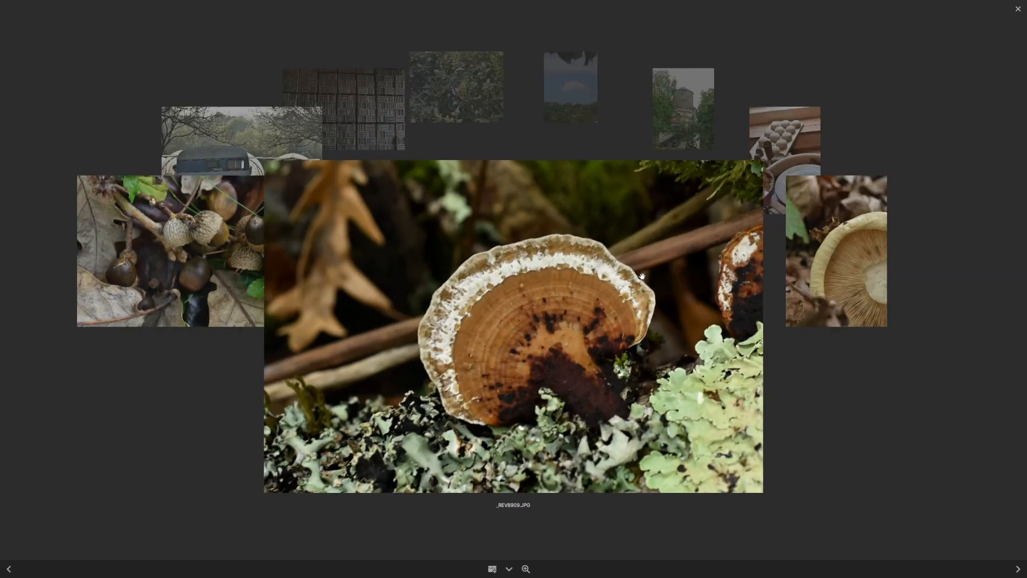
pyautogui.press('Right')
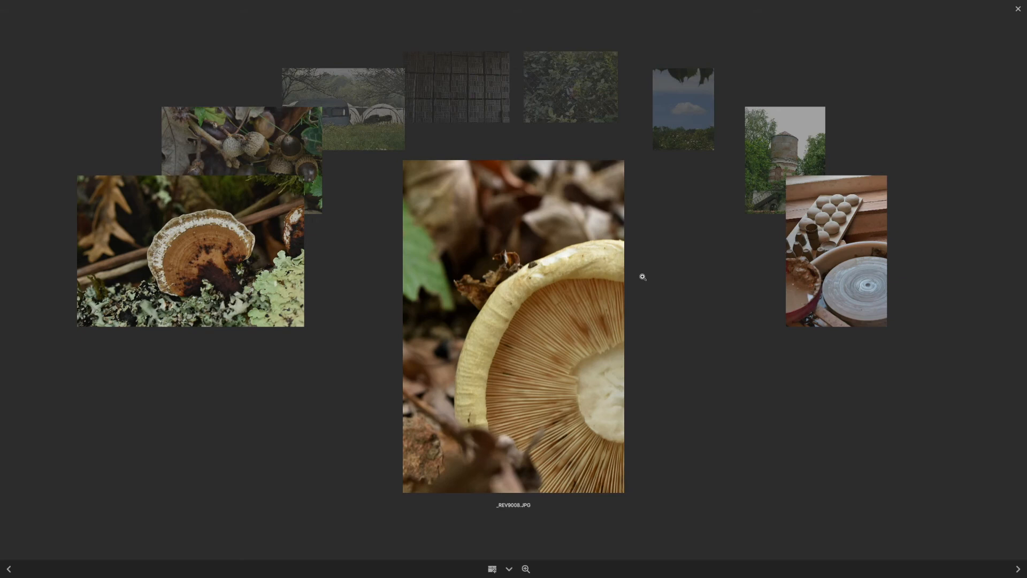
pyautogui.press('Right')
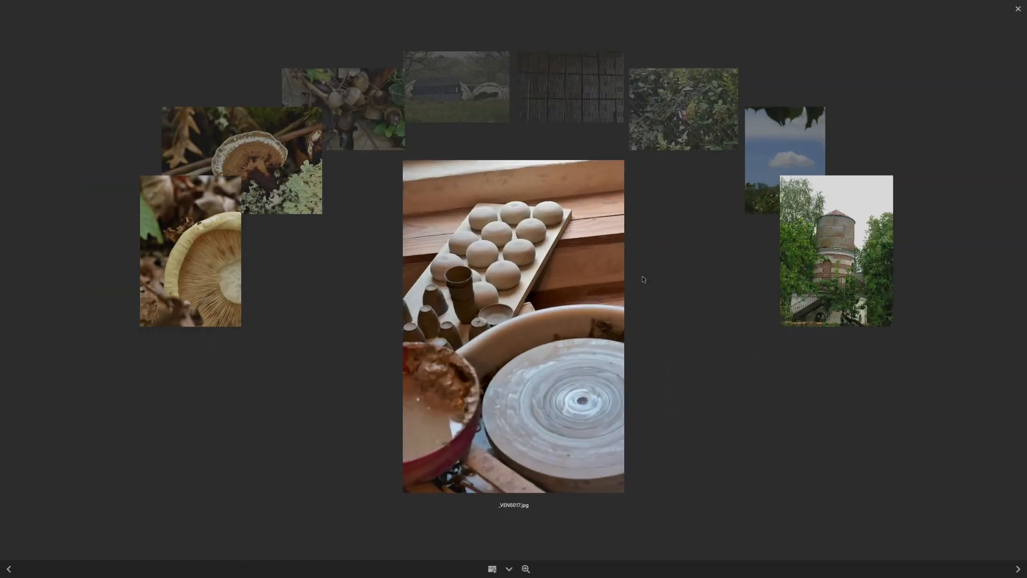
pyautogui.press('Right')
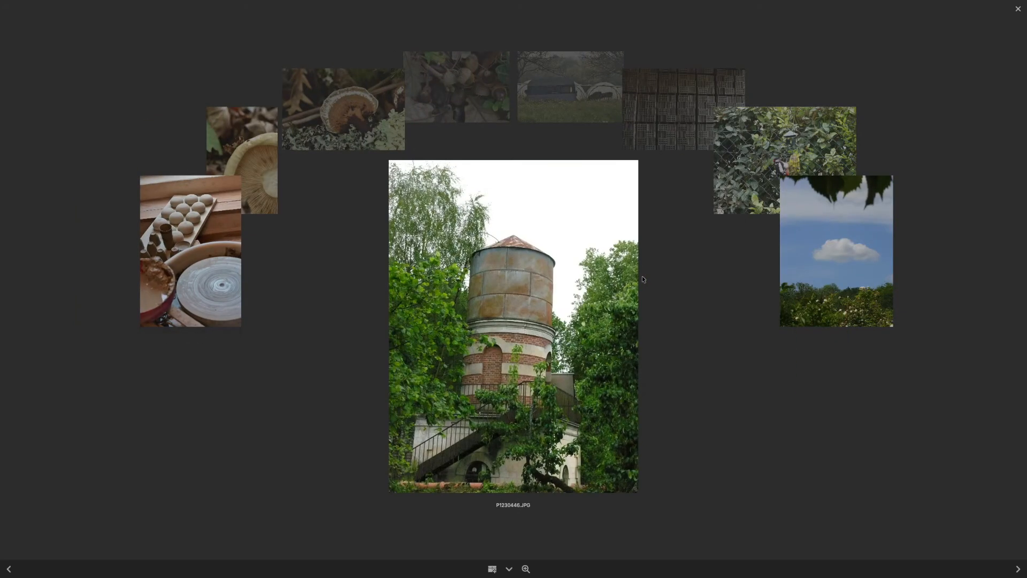
pyautogui.press('Right')
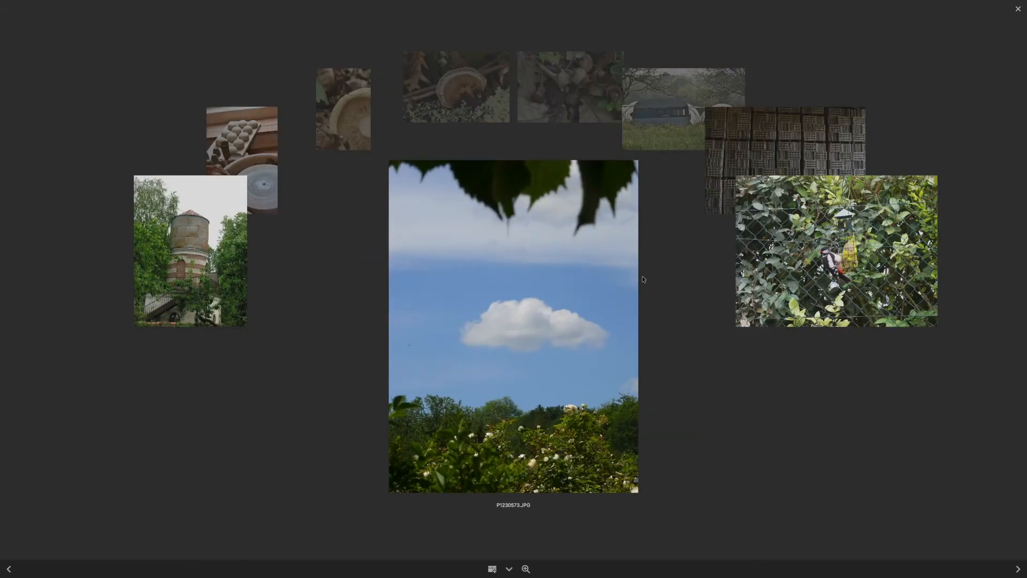
pyautogui.press('Right')
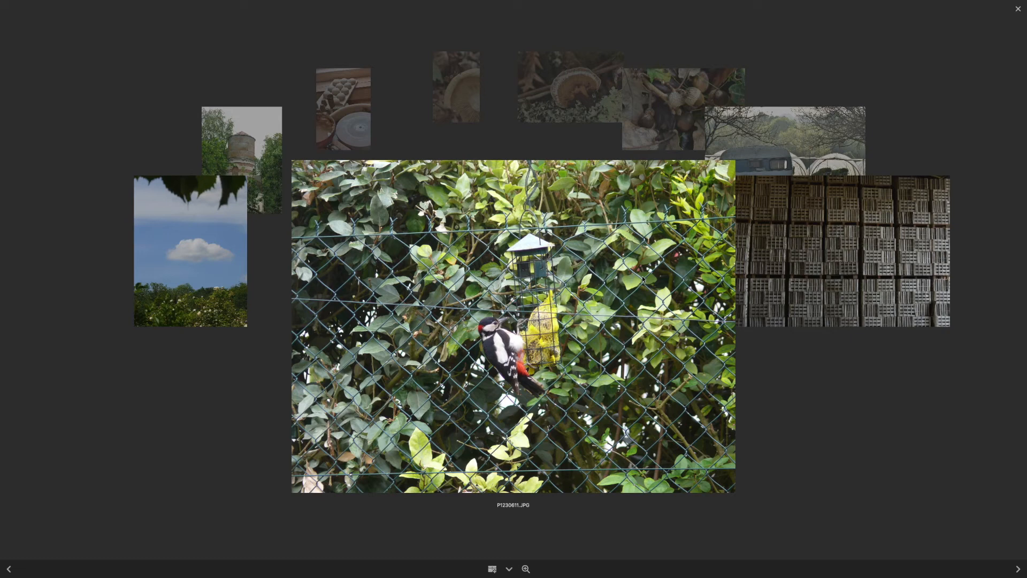
pyautogui.press('Right')
pyautogui.press('Right')
pyautogui.press('Right')
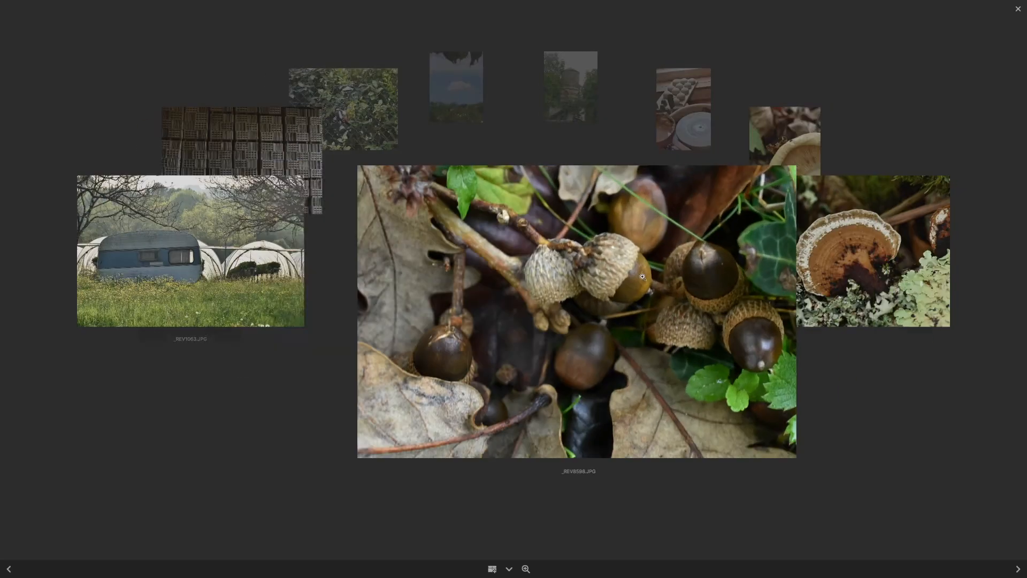
pyautogui.press('Right')
pyautogui.press('Right')
pyautogui.press('Right')
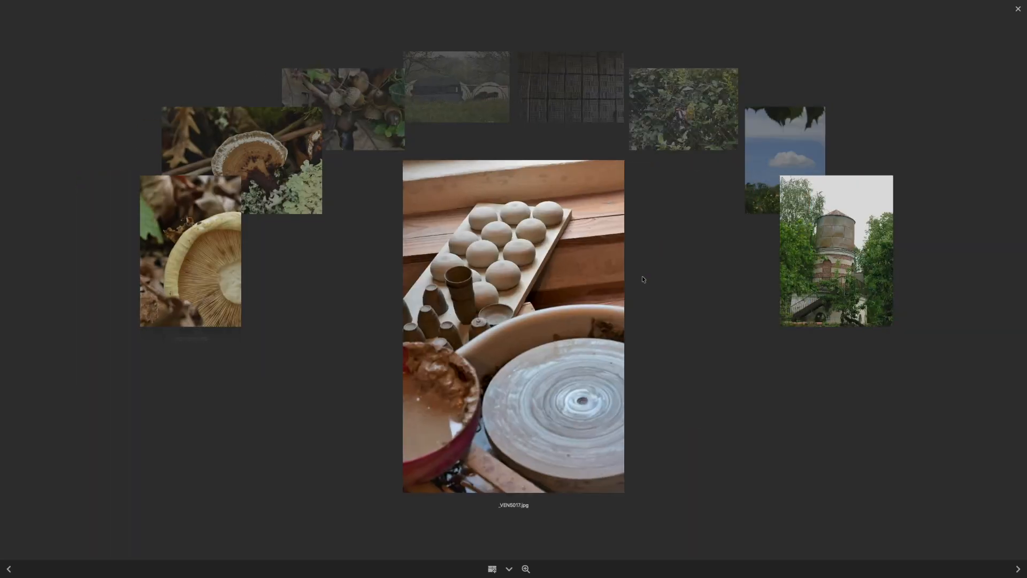
pyautogui.press('Right')
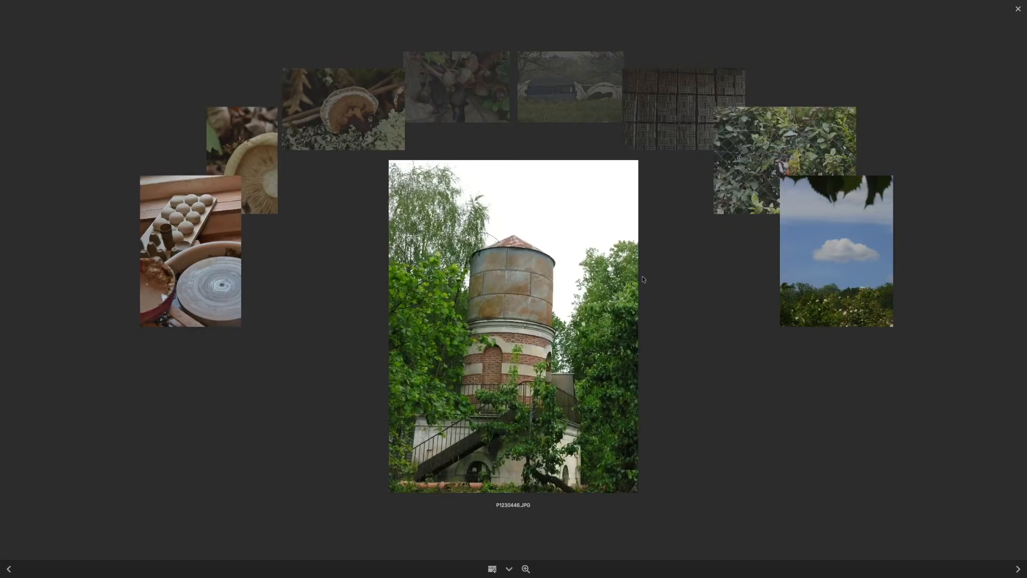
pyautogui.press('Escape')
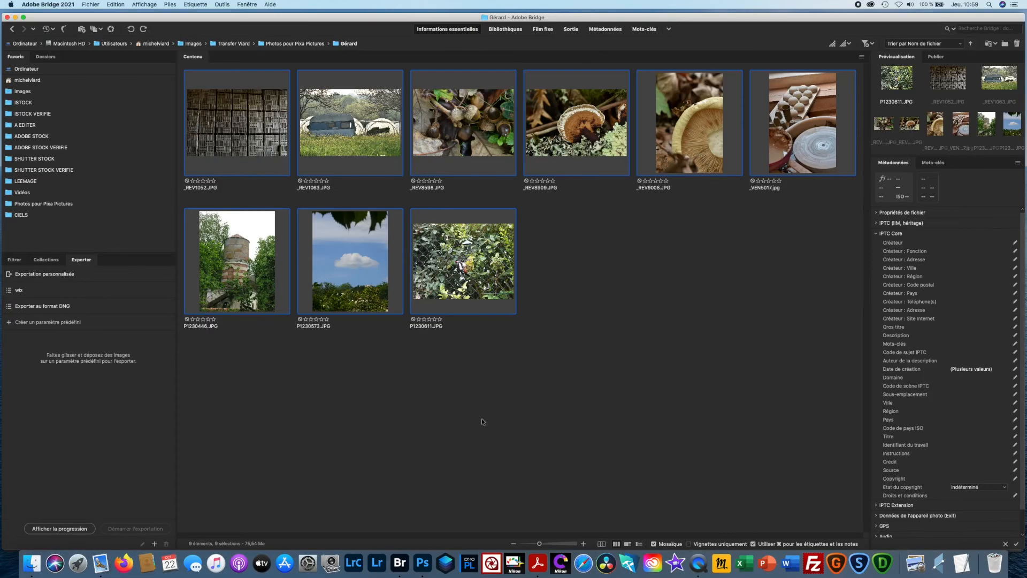
# - Open the water tower photo P1230446.JPG in Photoshop, converting its colours to the Adobe RGB (1998) working space
pyautogui.click(394, 398)
pyautogui.doubleClick(242, 266)
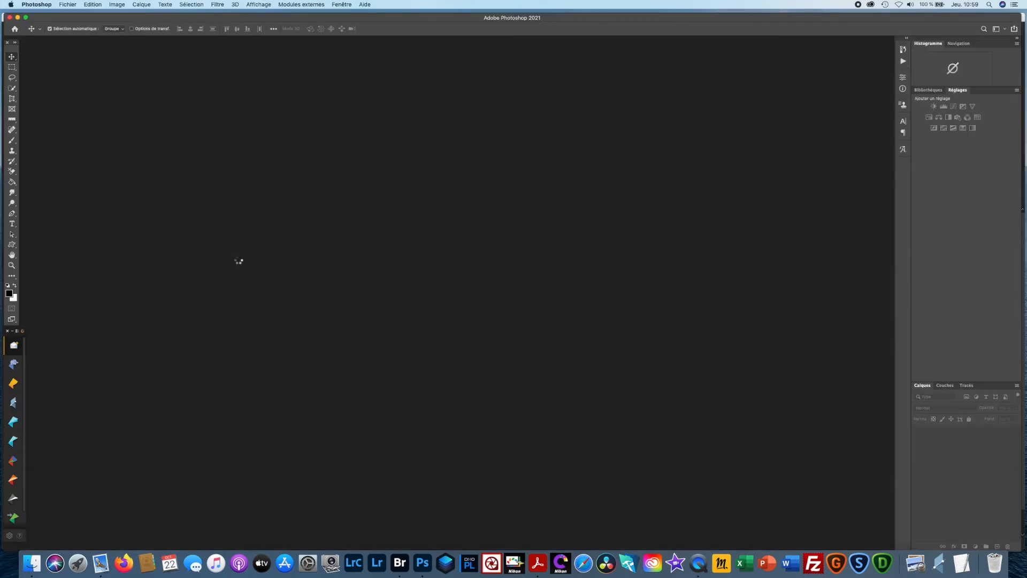
pyautogui.click(186, 154)
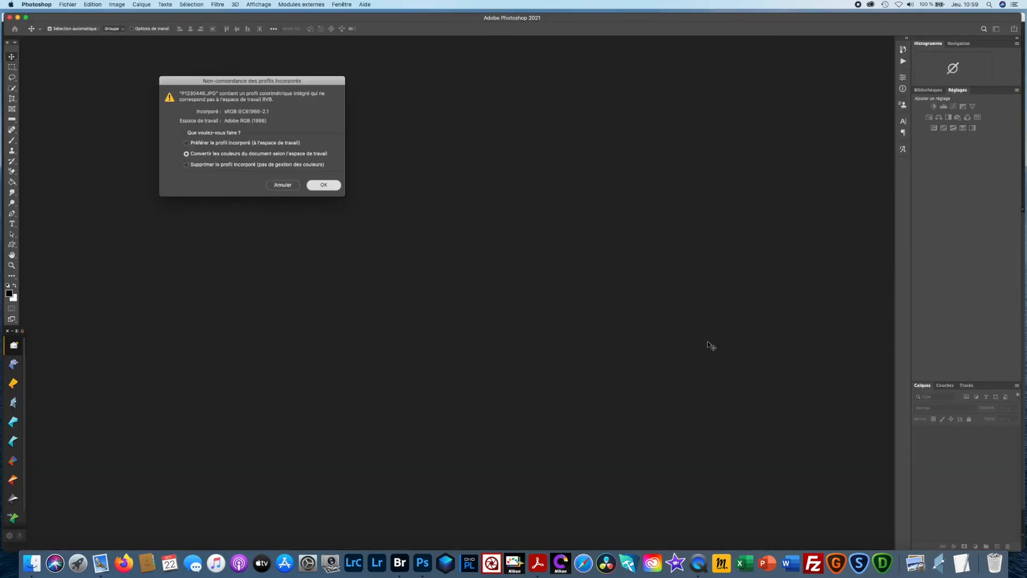
pyautogui.press('Return')
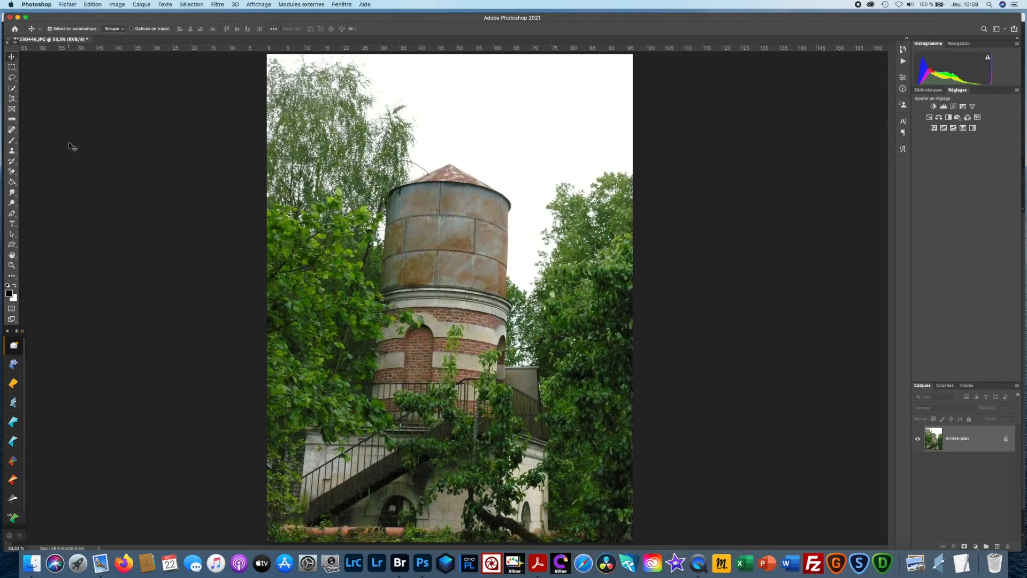
# - Straighten the photo with the Ruler tool, using the water tank's right edge as the vertical reference
pyautogui.click(12, 119)
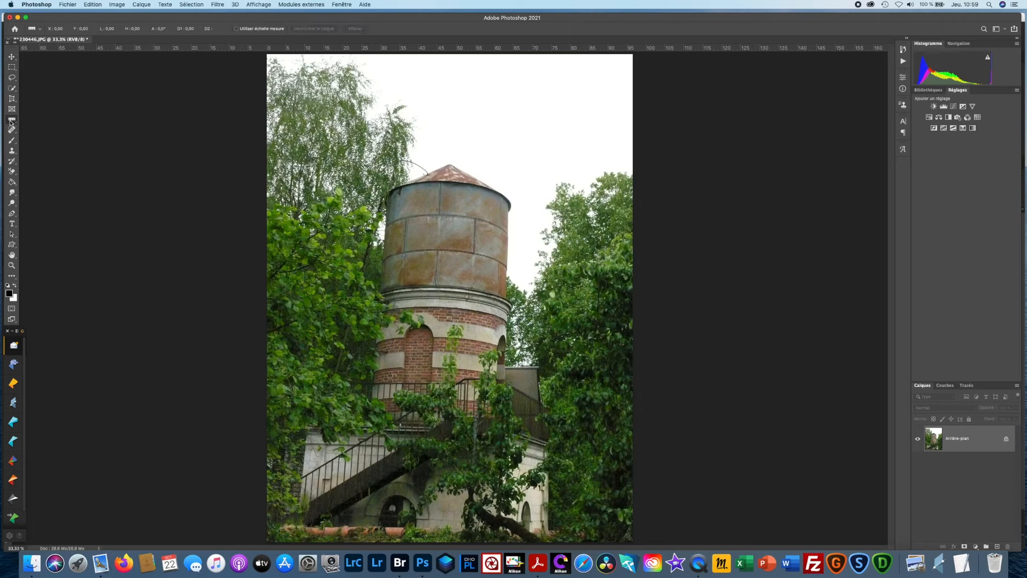
pyautogui.moveTo(510, 205); pyautogui.dragTo(509, 295)
pyautogui.click(321, 29)
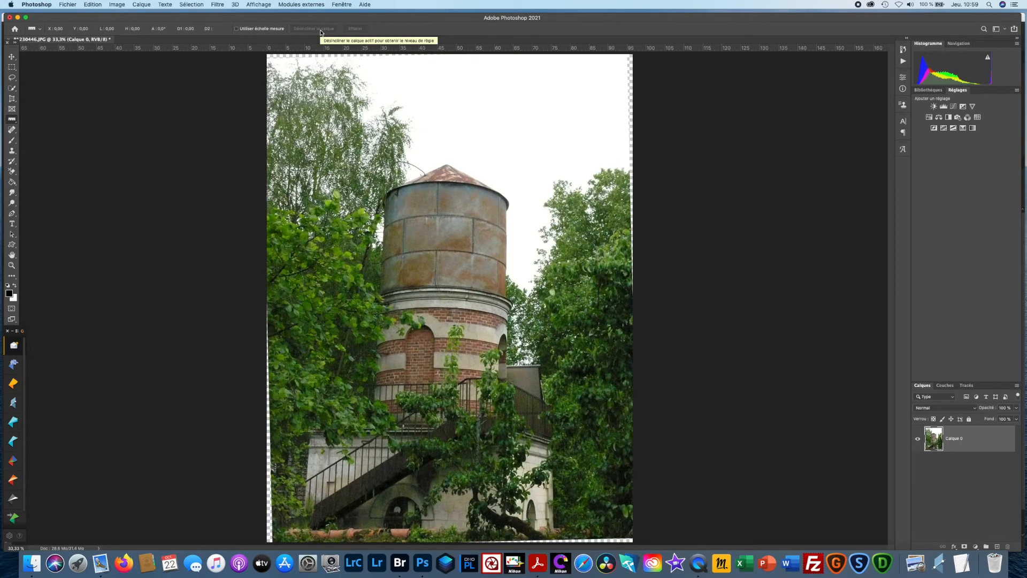
# - Quit Photoshop without saving the changes to P1230446.JPG, and switch back to Adobe Bridge
pyautogui.press('super+q')
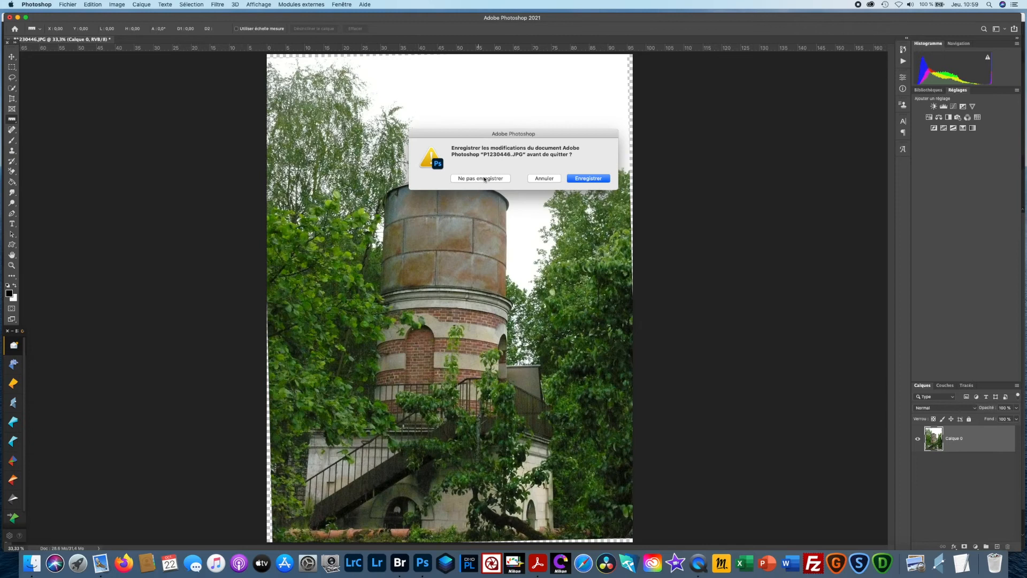
pyautogui.click(484, 180)
pyautogui.click(400, 563)
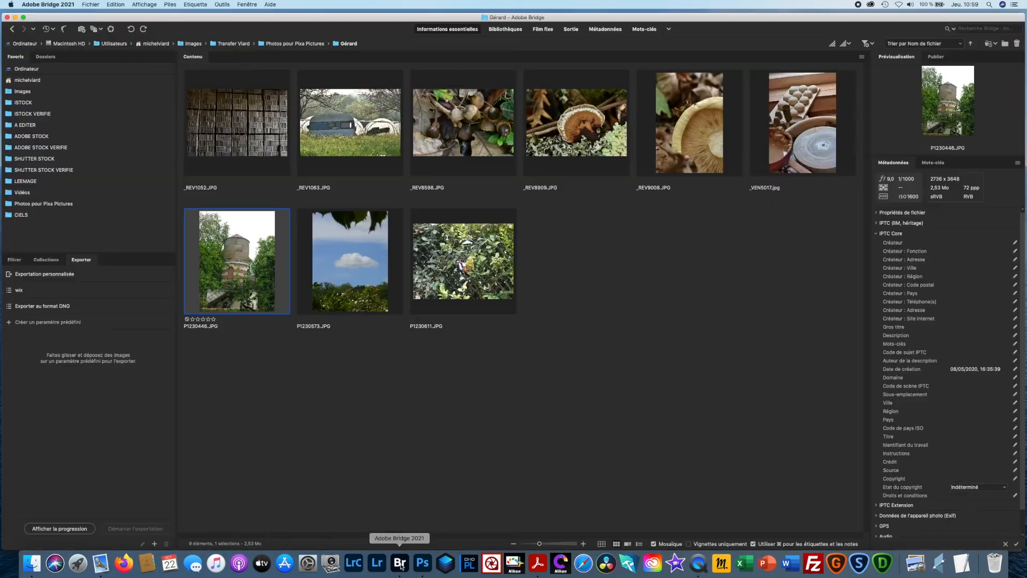
# - Reopen P1230446.JPG in Photoshop, converting the document's colours to the working space
pyautogui.doubleClick(251, 276)
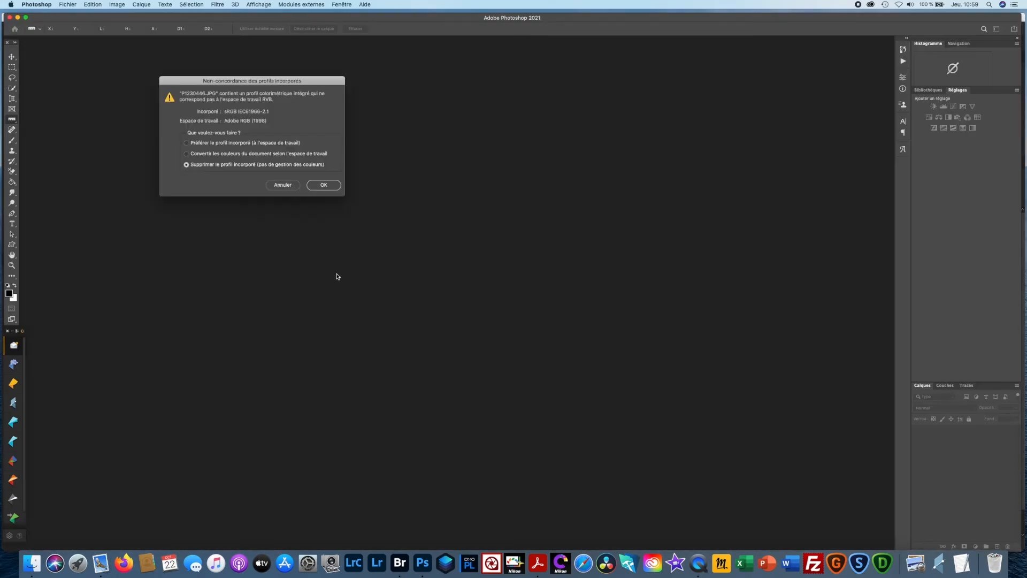
pyautogui.click(186, 154)
pyautogui.click(319, 185)
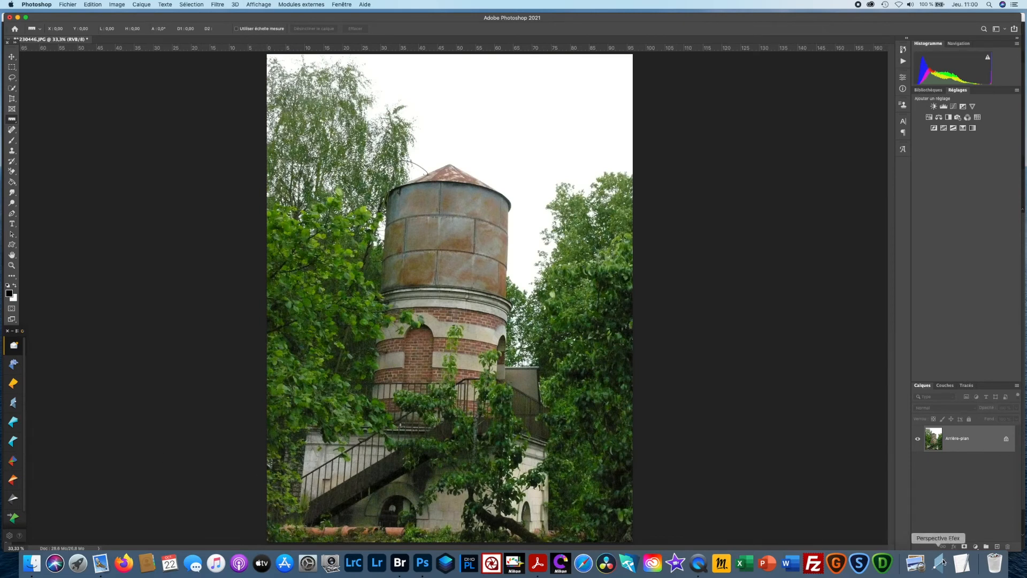
# - Try the automatic perspective correction on the tower in Perspective Efex, and leave the plug-in without saving
pyautogui.click(12, 405)
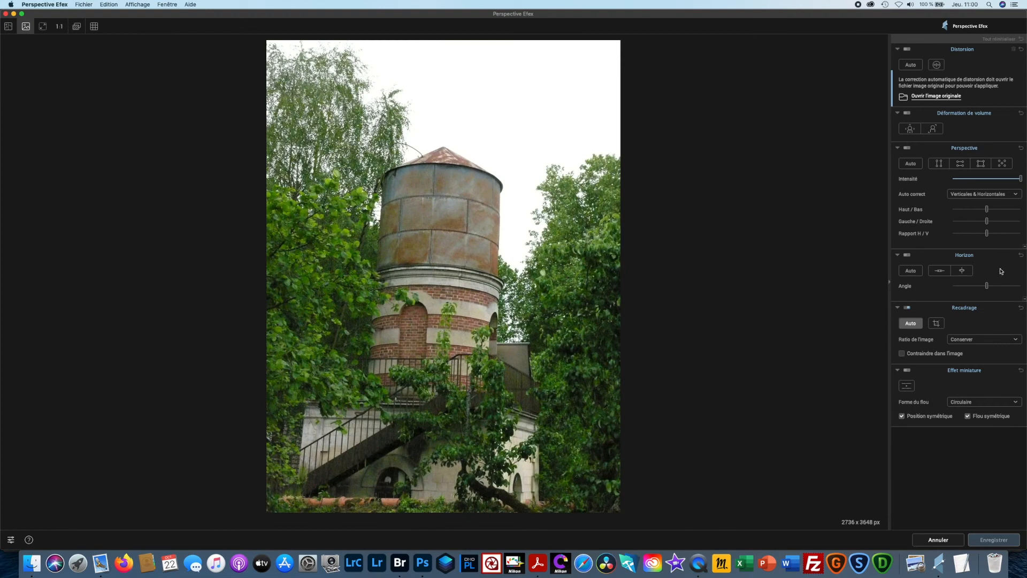
pyautogui.click(913, 167)
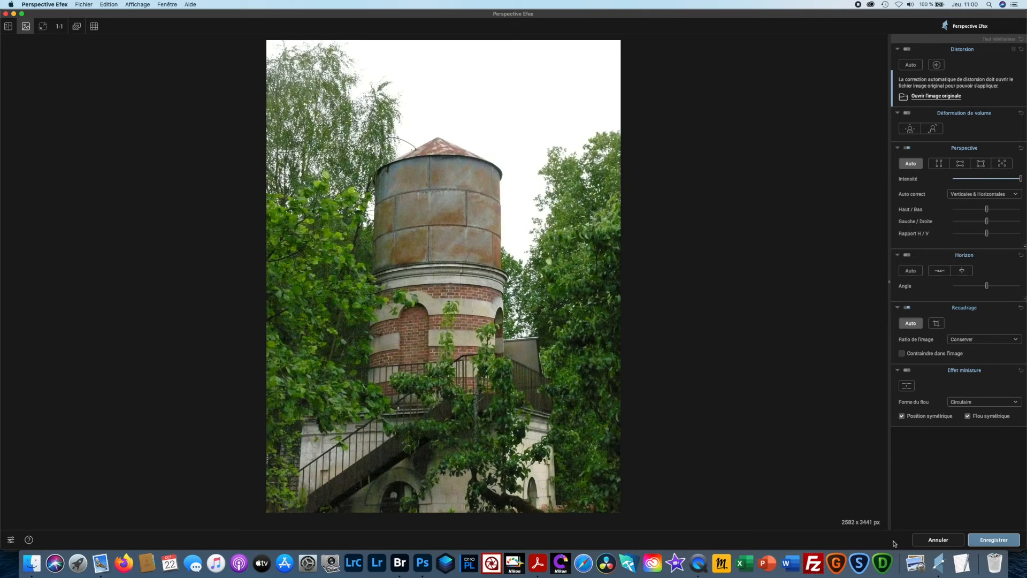
pyautogui.click(942, 542)
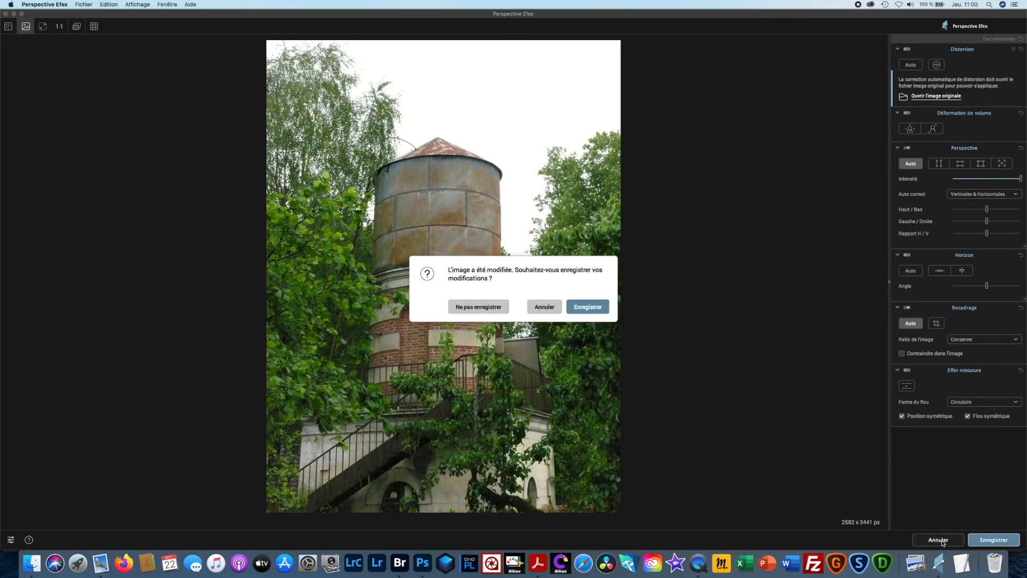
pyautogui.click(499, 307)
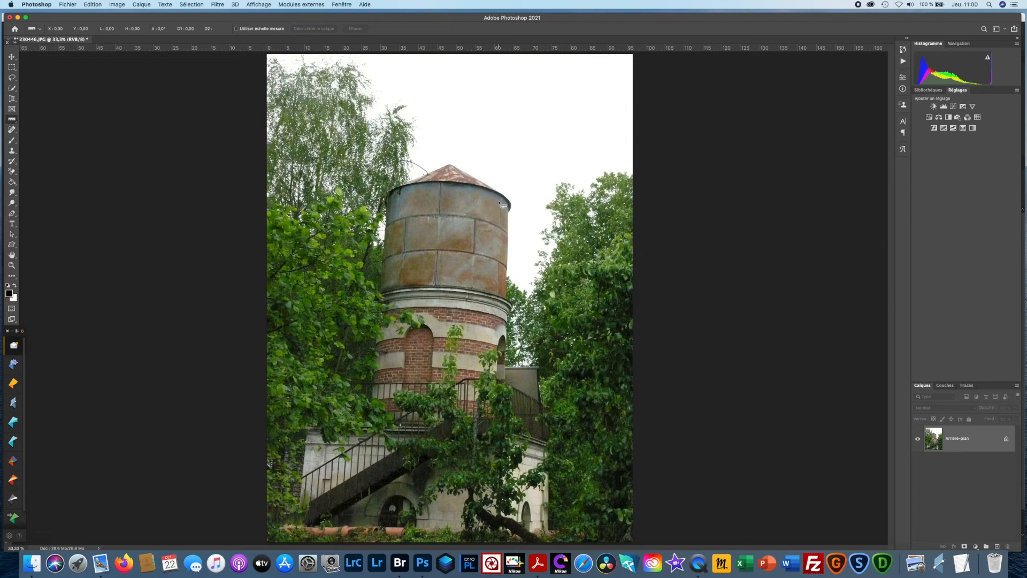
# - Straighten the photo along the tank's right edge with the Ruler, and crop it to a rectangular selection trimming the transparent borders
pyautogui.moveTo(508, 204); pyautogui.dragTo(505, 281)
pyautogui.click(313, 28)
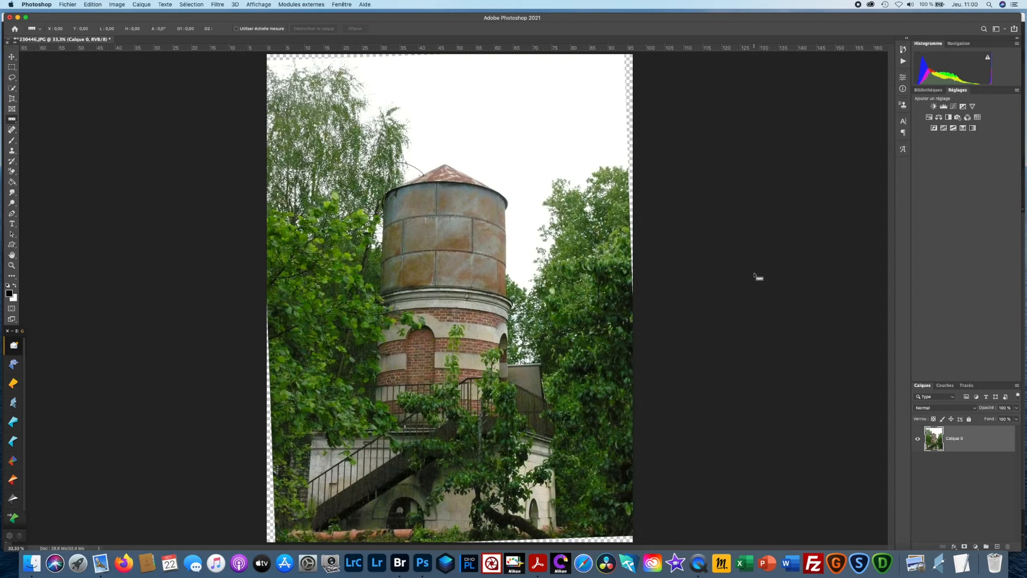
pyautogui.click(12, 67)
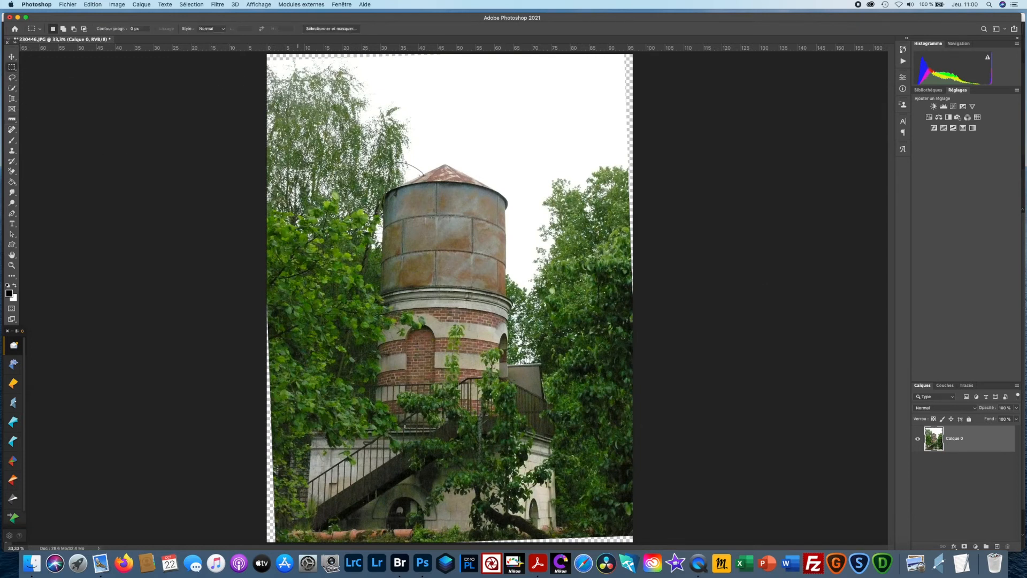
pyautogui.moveTo(272, 67); pyautogui.dragTo(622, 521)
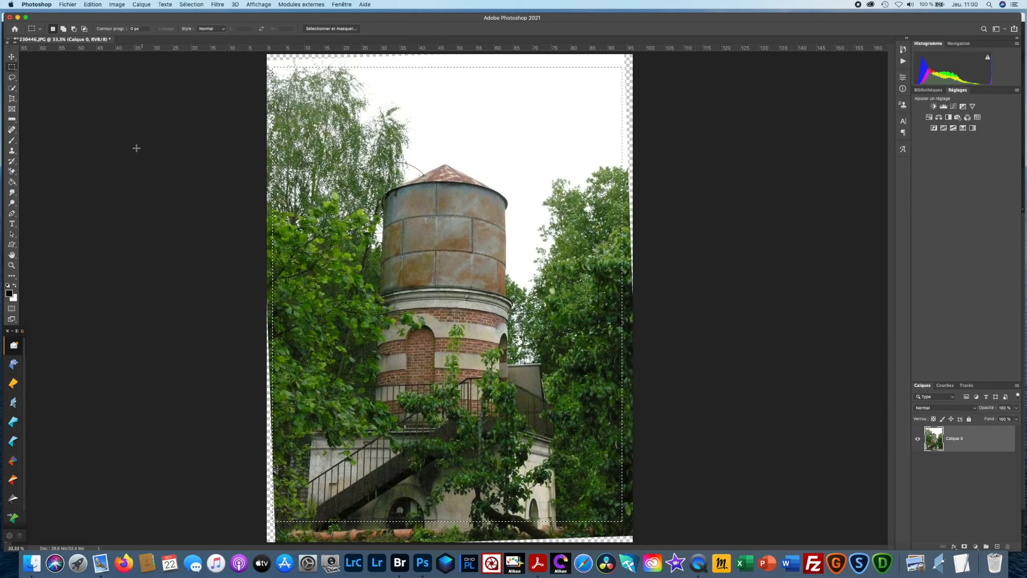
pyautogui.click(119, 4)
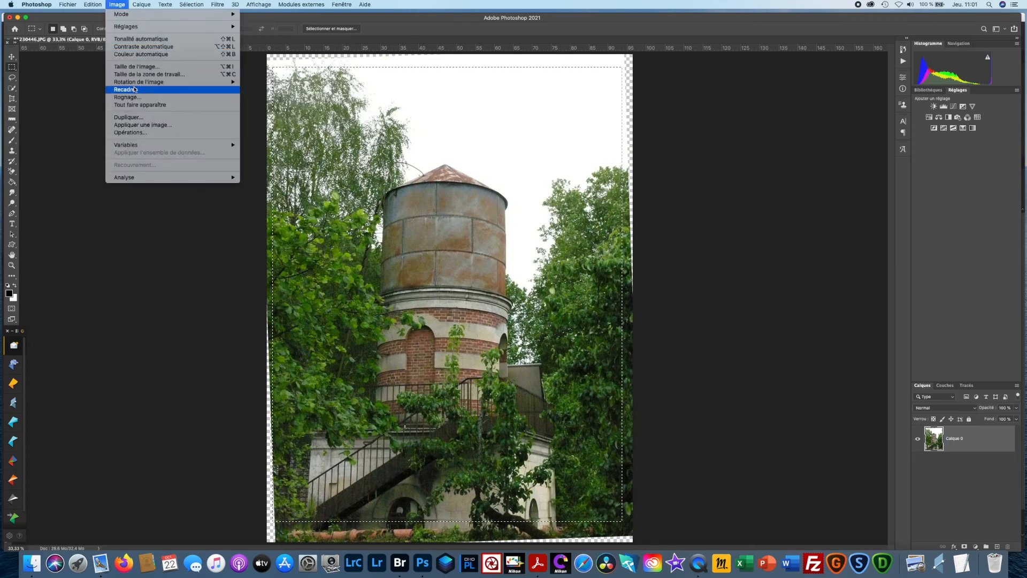
pyautogui.press('Return')
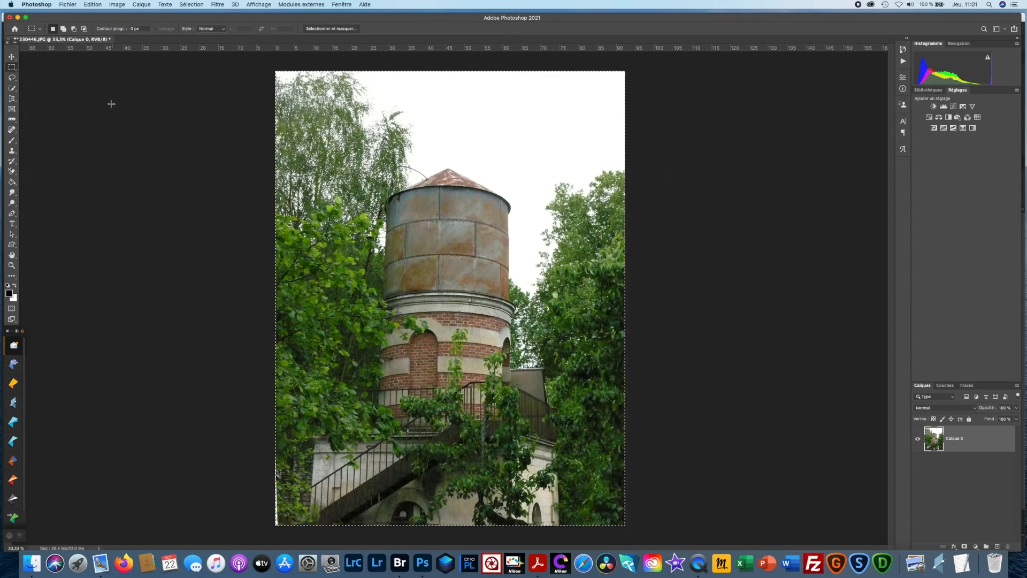
# - Start Sky Replacement and choose the fourth sky of the Spectaculaire group, the purple and red sunset
pyautogui.click(95, 5)
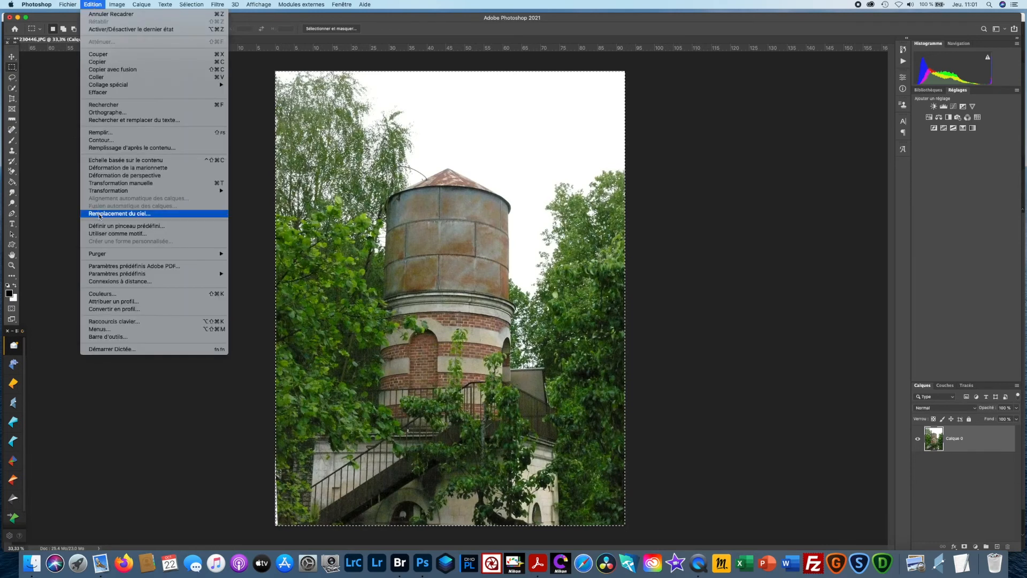
pyautogui.click(100, 214)
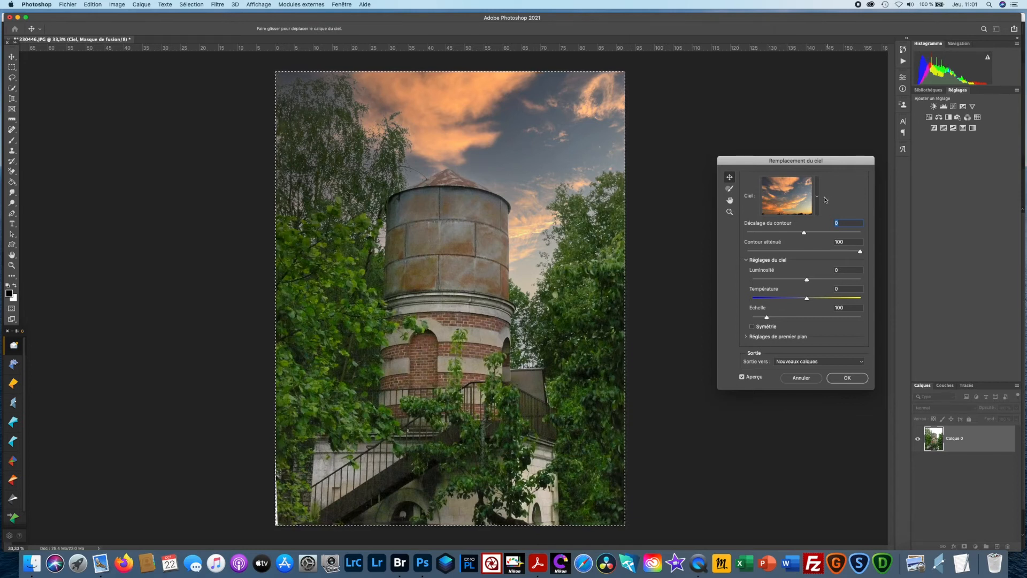
pyautogui.click(815, 196)
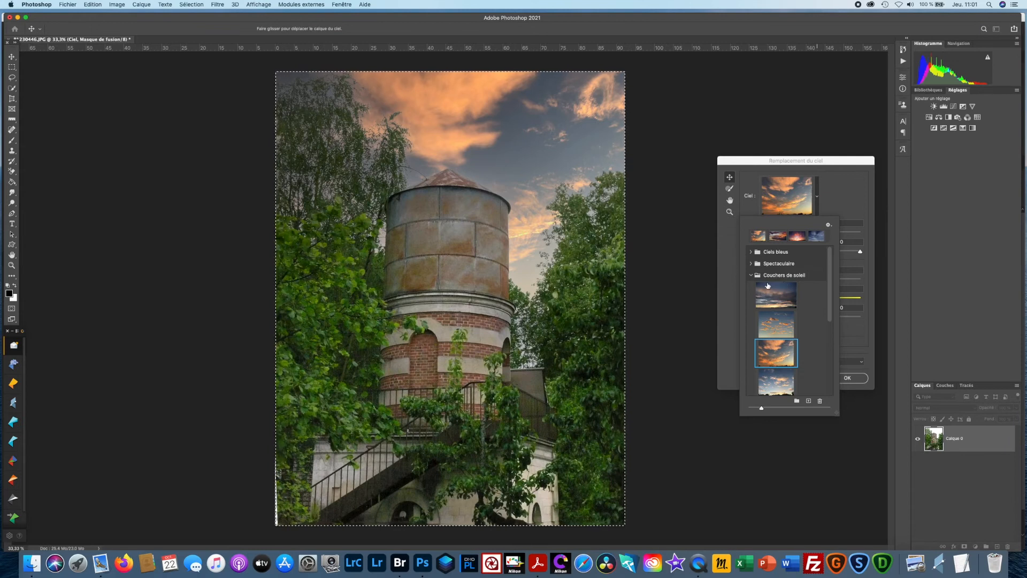
pyautogui.click(751, 263)
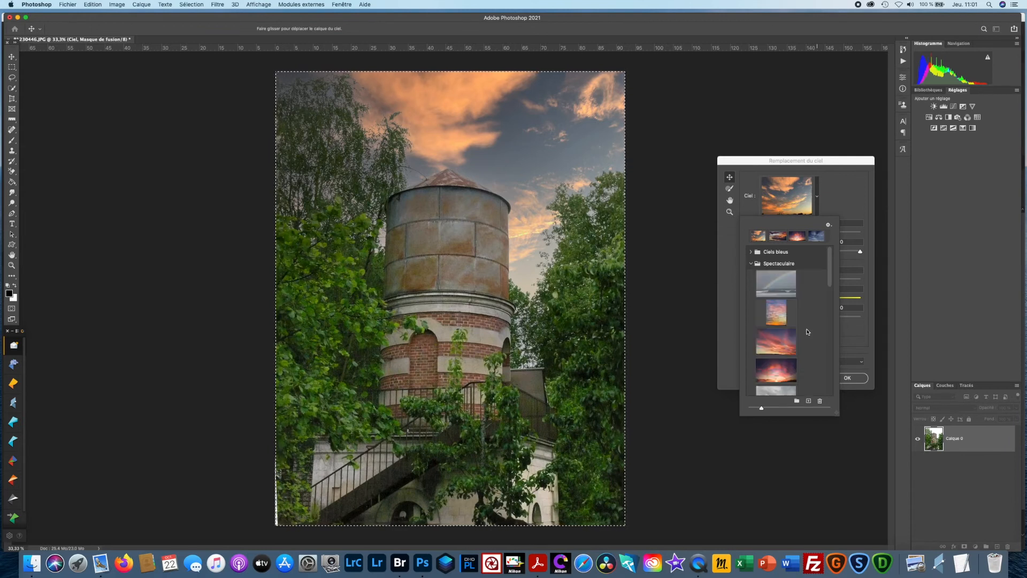
pyautogui.click(789, 378)
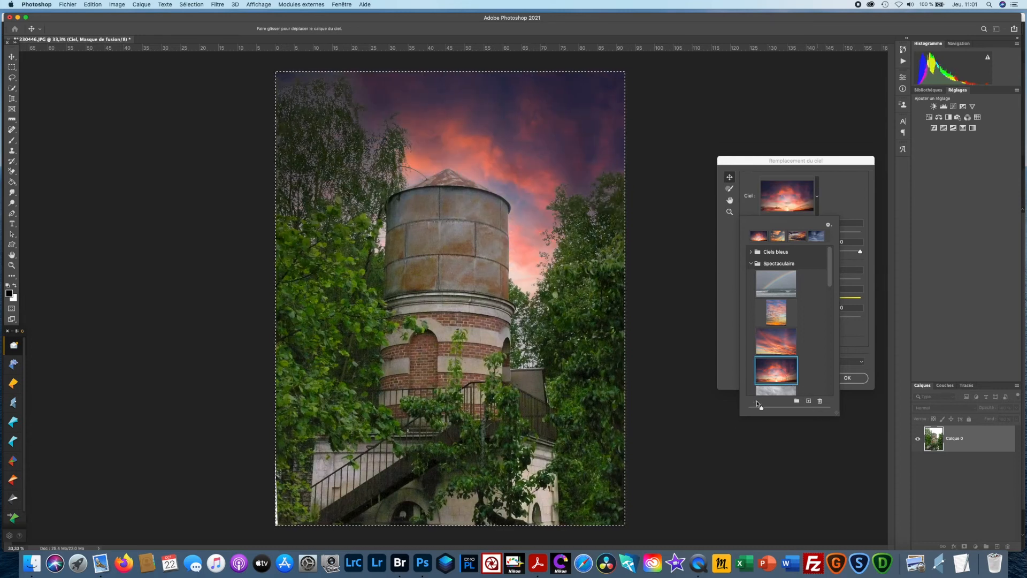
pyautogui.click(858, 234)
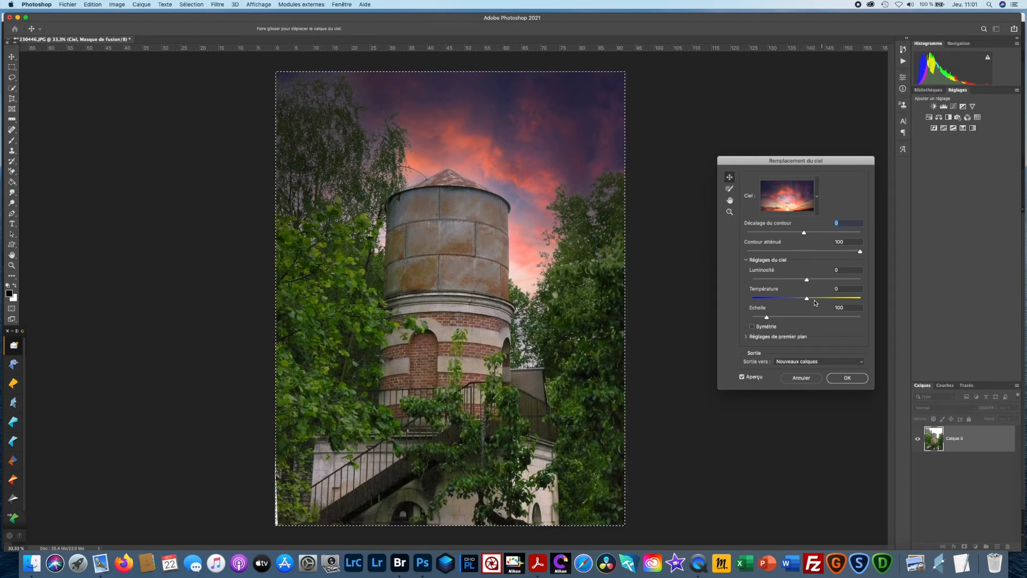
# - Set the replacement sky's brightness to 56 and temperature to 54, and apply it with output to new layers
pyautogui.moveTo(807, 281); pyautogui.dragTo(837, 281)
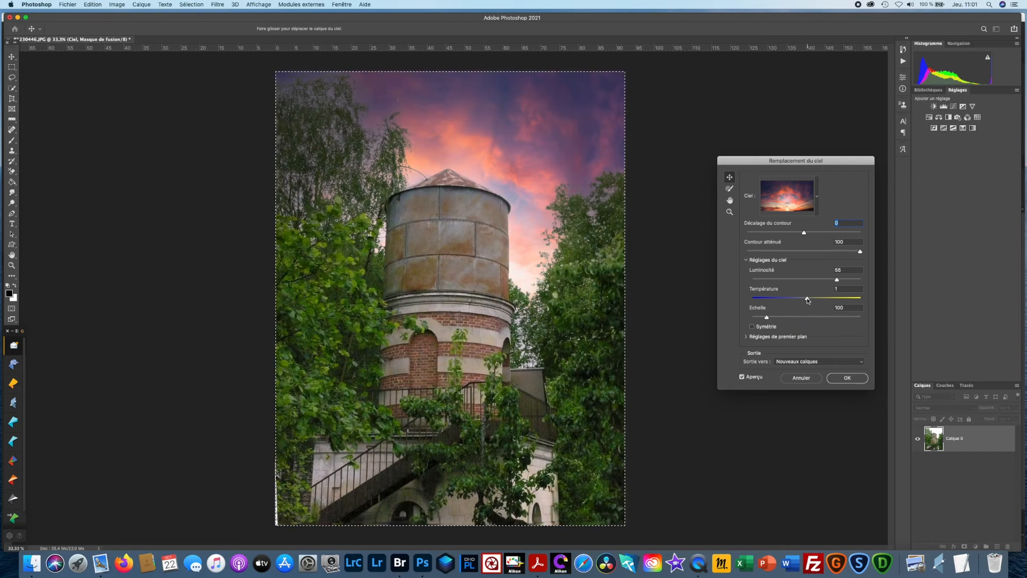
pyautogui.moveTo(808, 300); pyautogui.dragTo(837, 302)
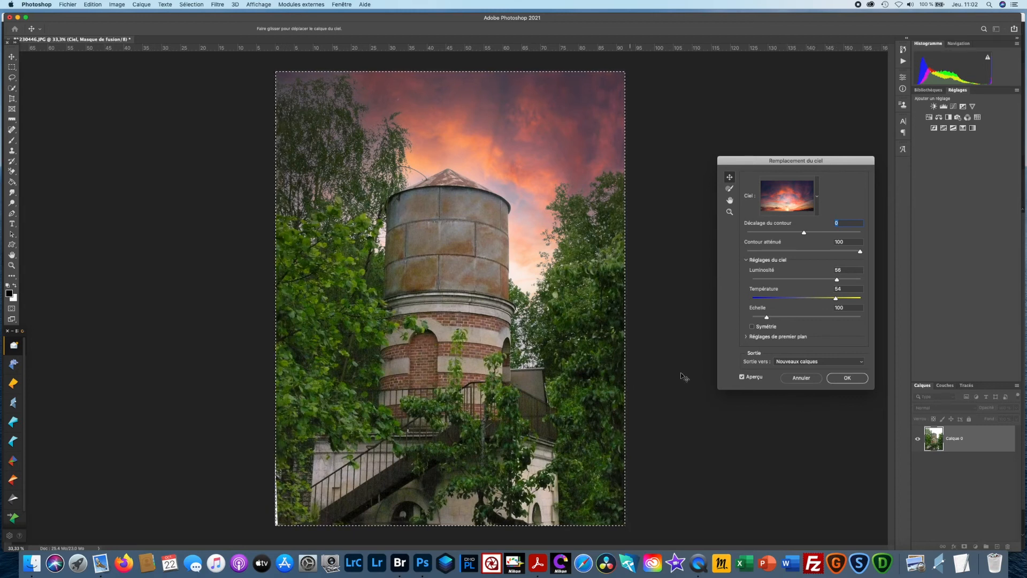
pyautogui.click(843, 379)
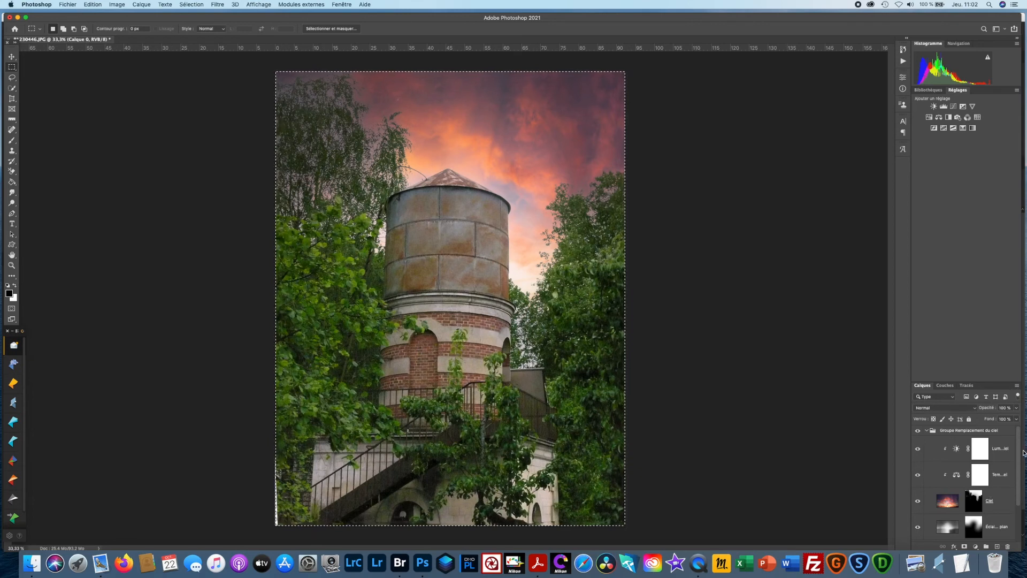
# - Look through the sky replacement layers and masks, and flatten the image into a single background layer
pyautogui.moveTo(1025, 451)
pyautogui.mouseDown()
pyautogui.moveTo(1023, 470)
pyautogui.moveTo(1025, 436)
pyautogui.moveTo(1025, 488)
pyautogui.moveTo(1025, 446)
pyautogui.mouseUp()
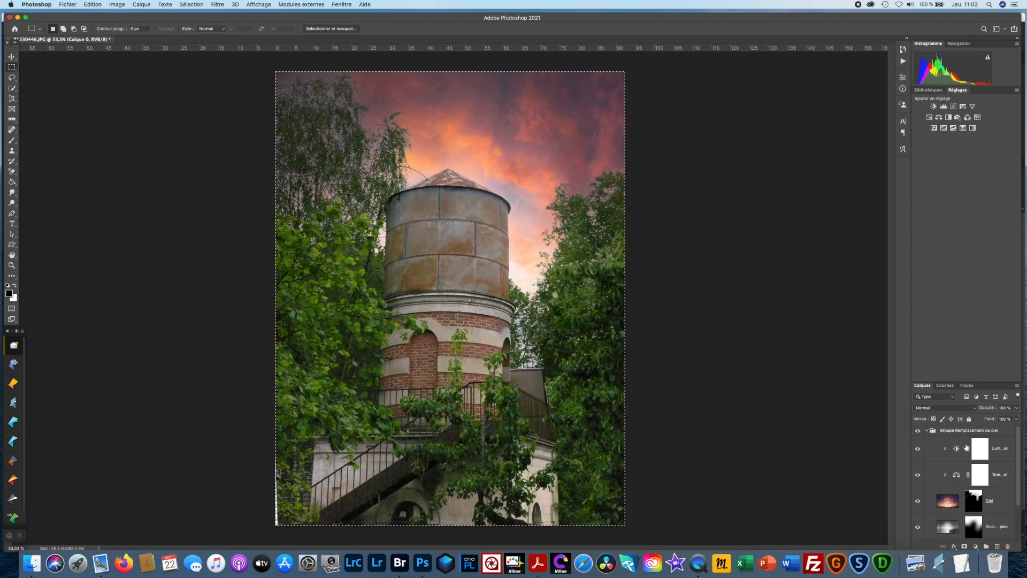
pyautogui.moveTo(1016, 455); pyautogui.dragTo(1015, 506)
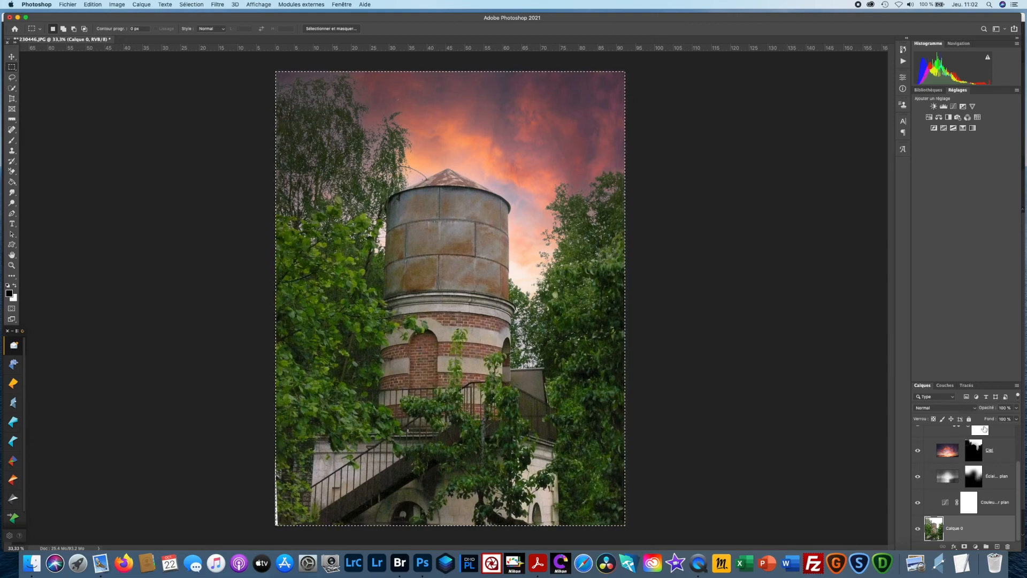
pyautogui.moveTo(1018, 482); pyautogui.dragTo(1016, 448)
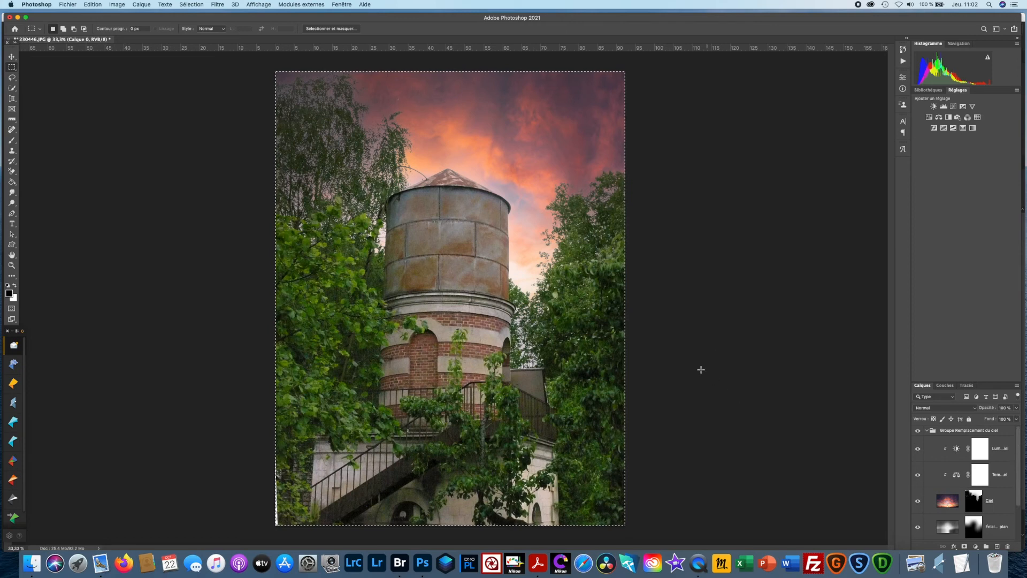
pyautogui.click(142, 4)
pyautogui.click(210, 316)
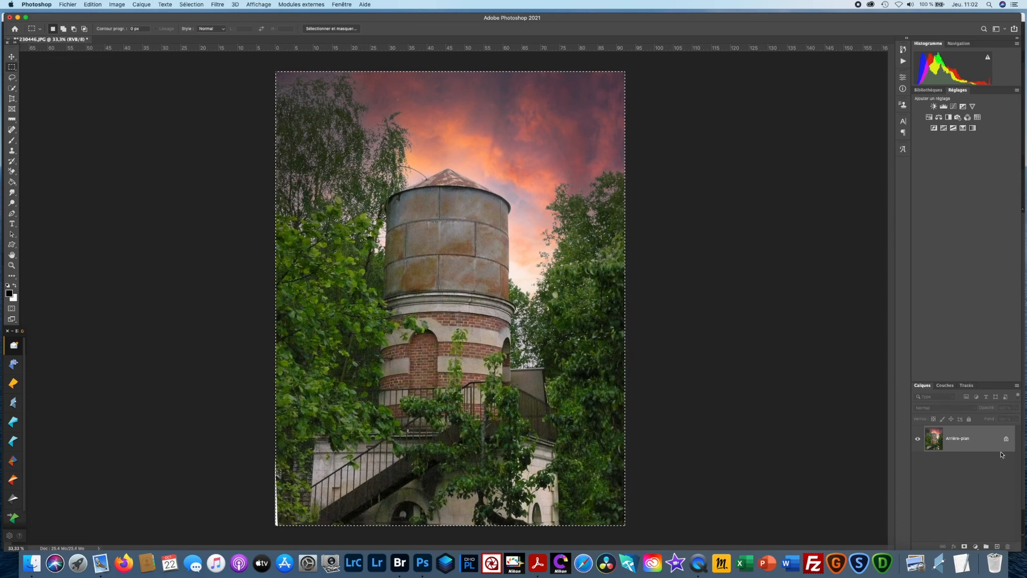